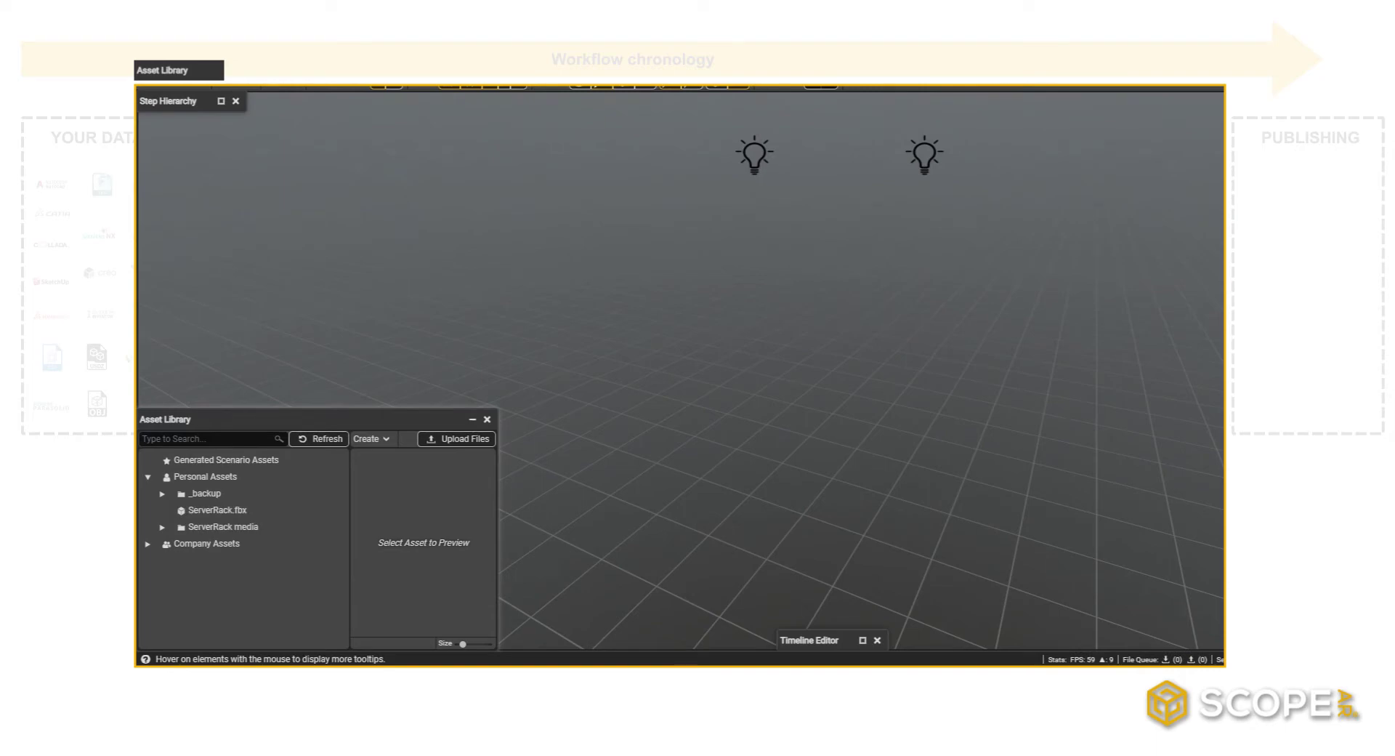
Share ServerRack.fbx to Company Assets, then browse its generated Materials folder to yellow_rubber_basic.
{"action": "left_click_drag", "start_coordinate": [218, 509], "coordinate": [225, 544]}
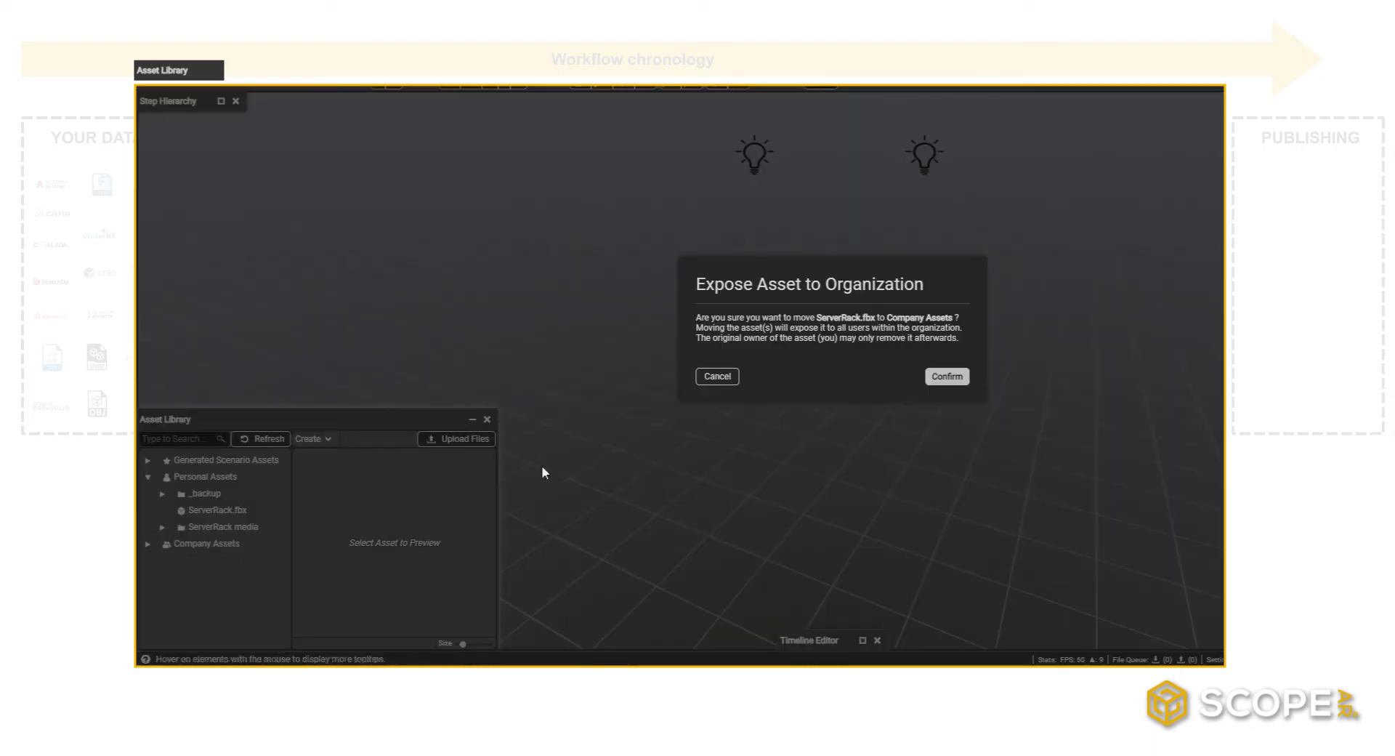
{"action": "left_click", "coordinate": [956, 376]}
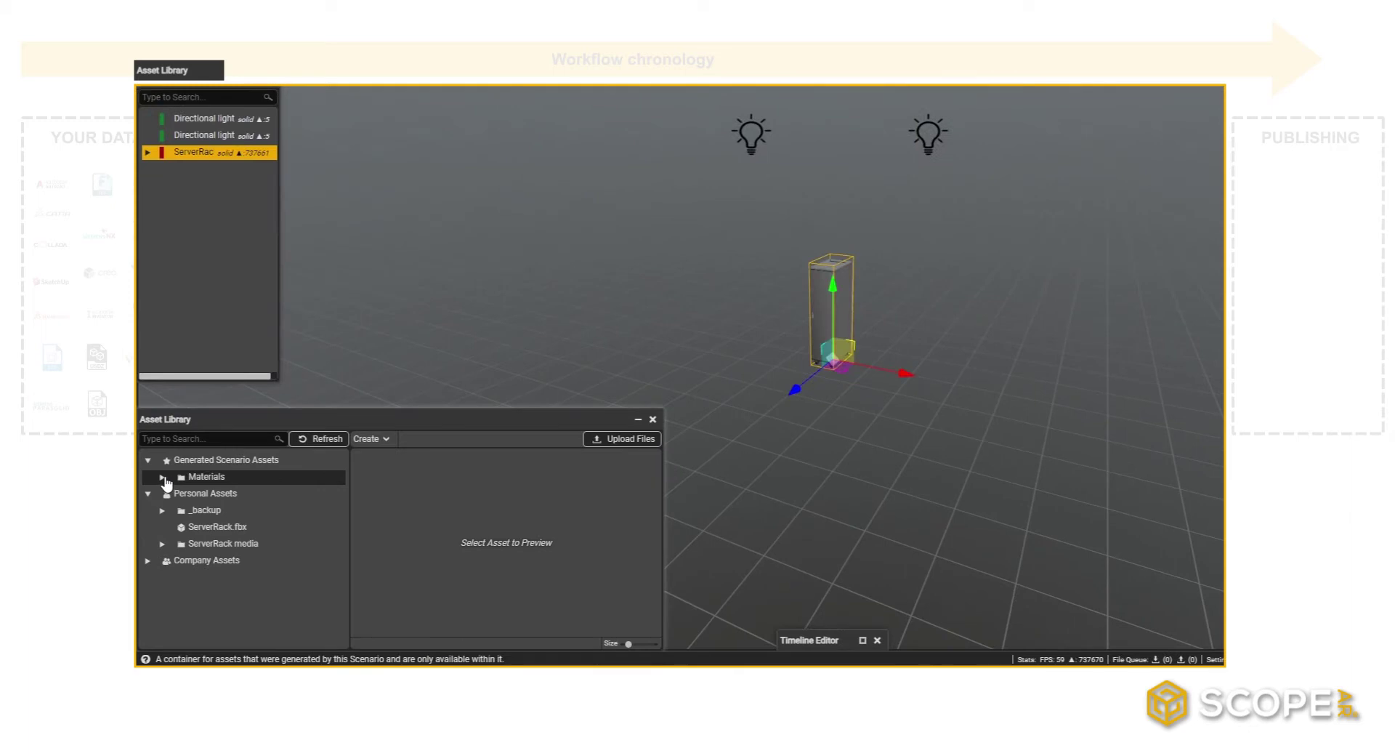
{"action": "left_click", "coordinate": [163, 477]}
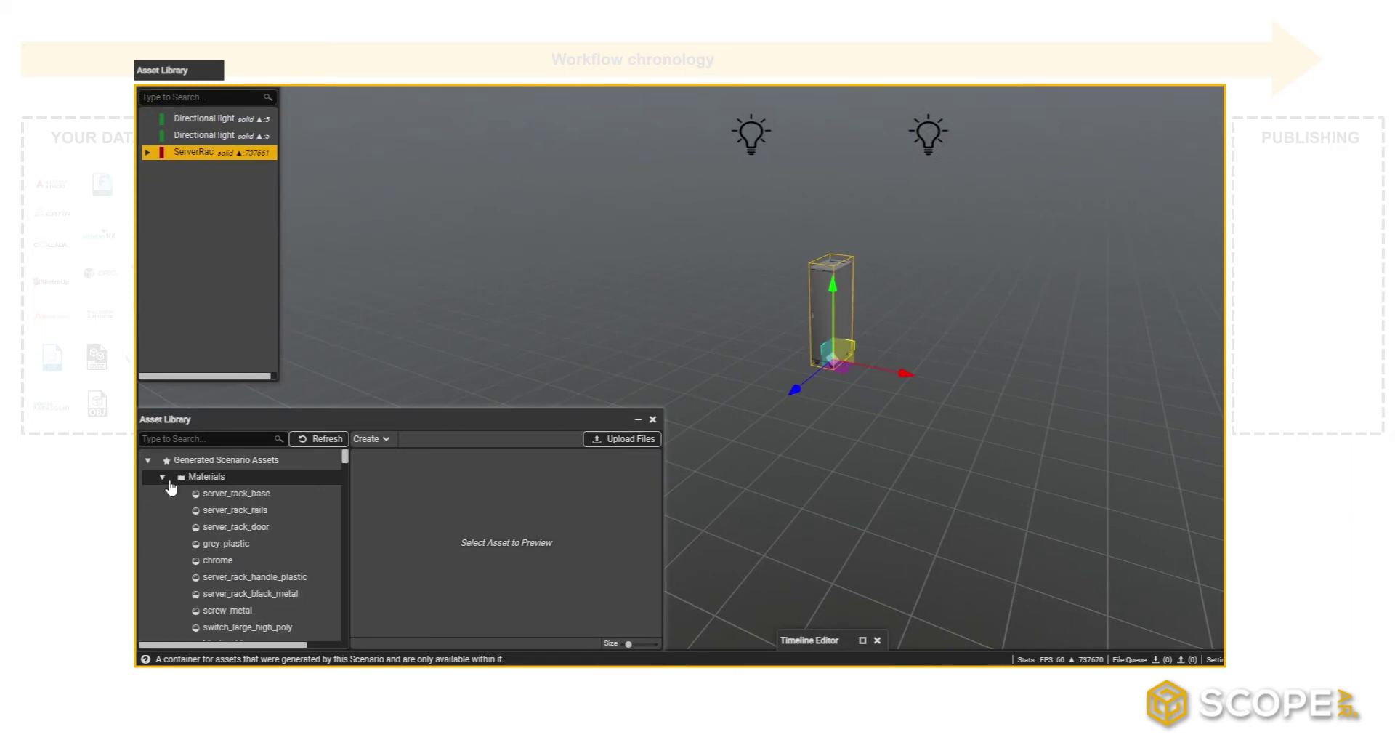
{"action": "scroll", "coordinate": [282, 591], "scroll_direction": "down", "scroll_amount": 4}
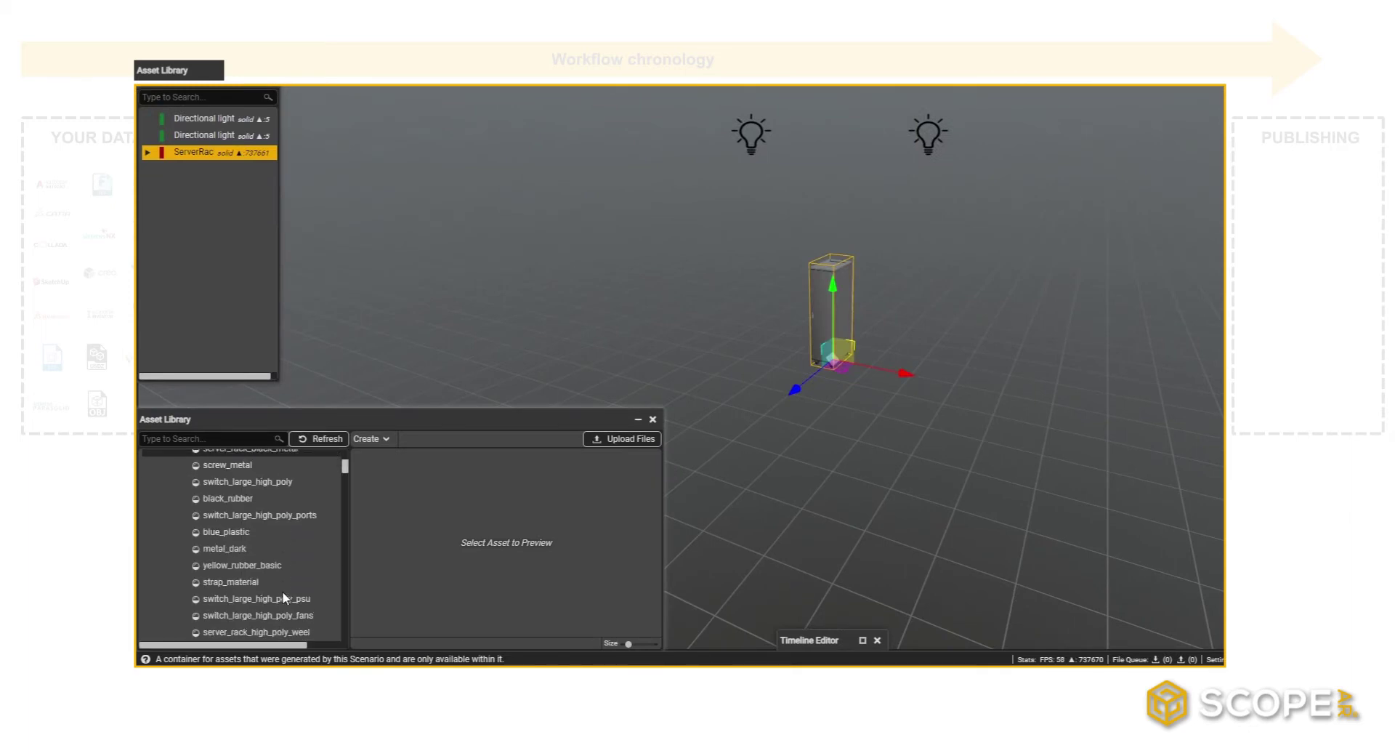
{"action": "left_click", "coordinate": [258, 568]}
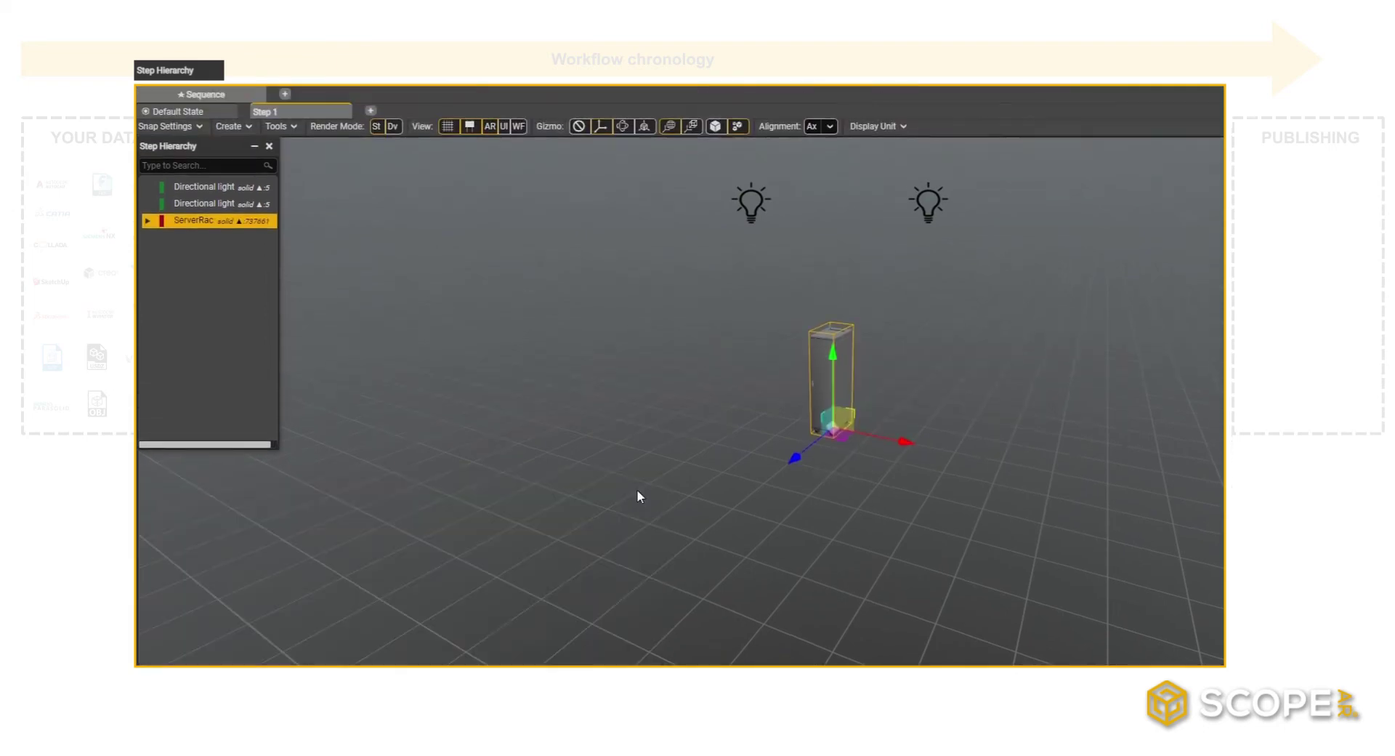
{"action": "scroll", "coordinate": [636, 496], "scroll_direction": "up", "scroll_amount": 5}
Expand ServerRack in the hierarchy and delete the rack's front_door group.
{"action": "left_click", "coordinate": [148, 220]}
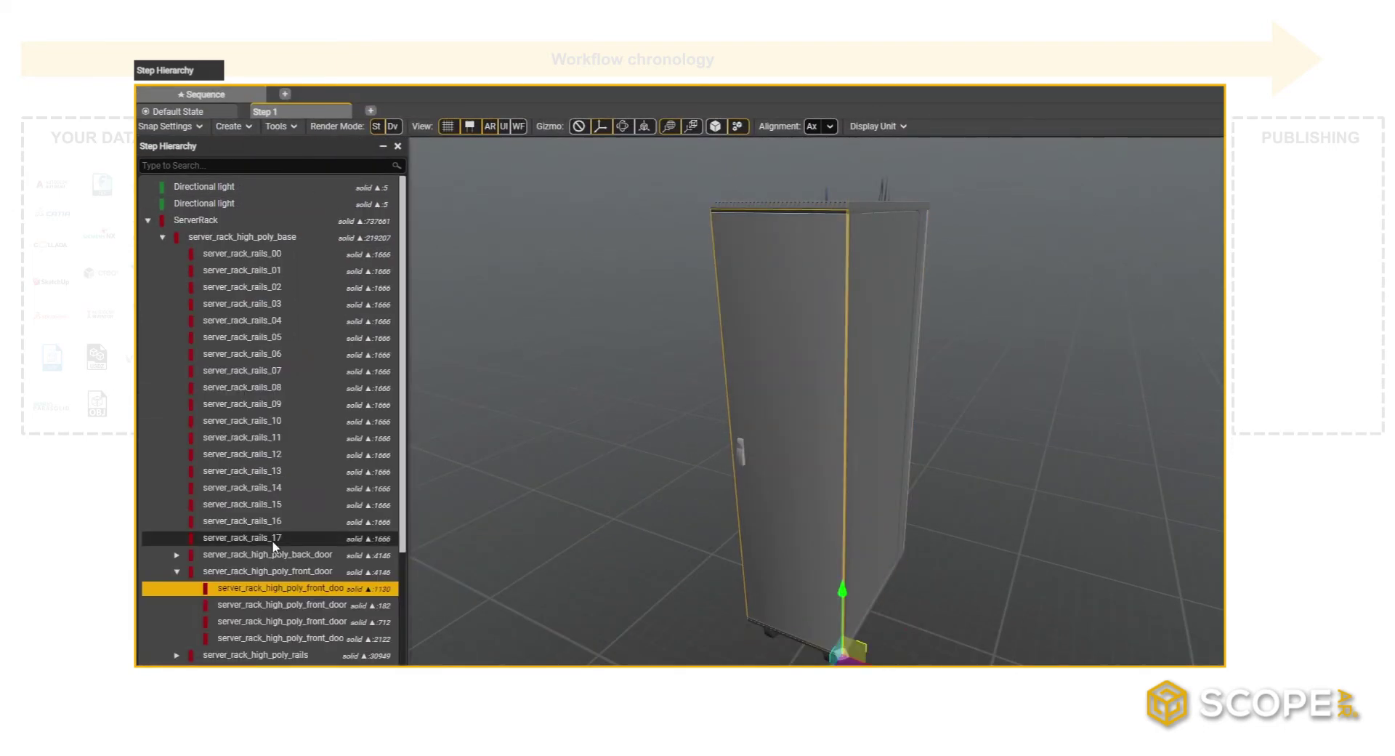
{"action": "scroll", "coordinate": [752, 454], "scroll_direction": "up", "scroll_amount": 3}
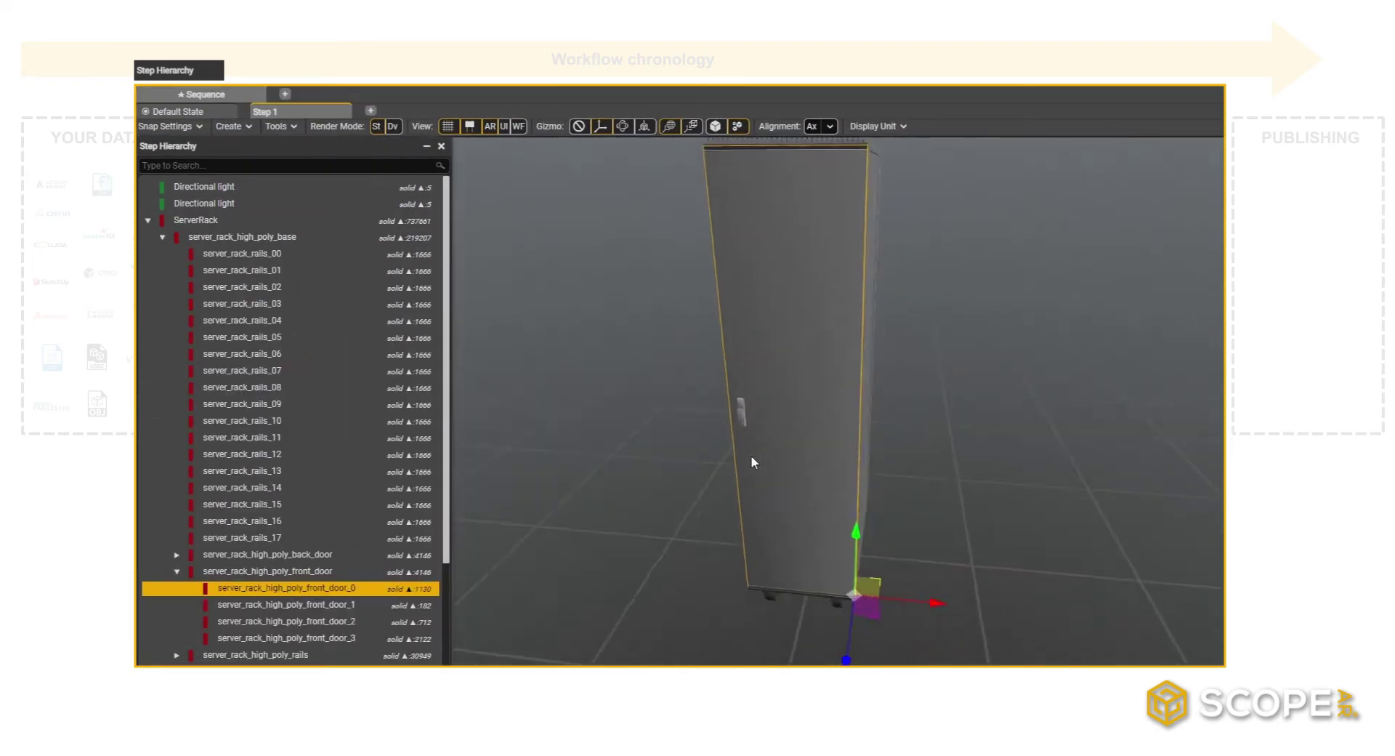
{"action": "left_click_drag", "start_coordinate": [751, 455], "coordinate": [838, 554]}
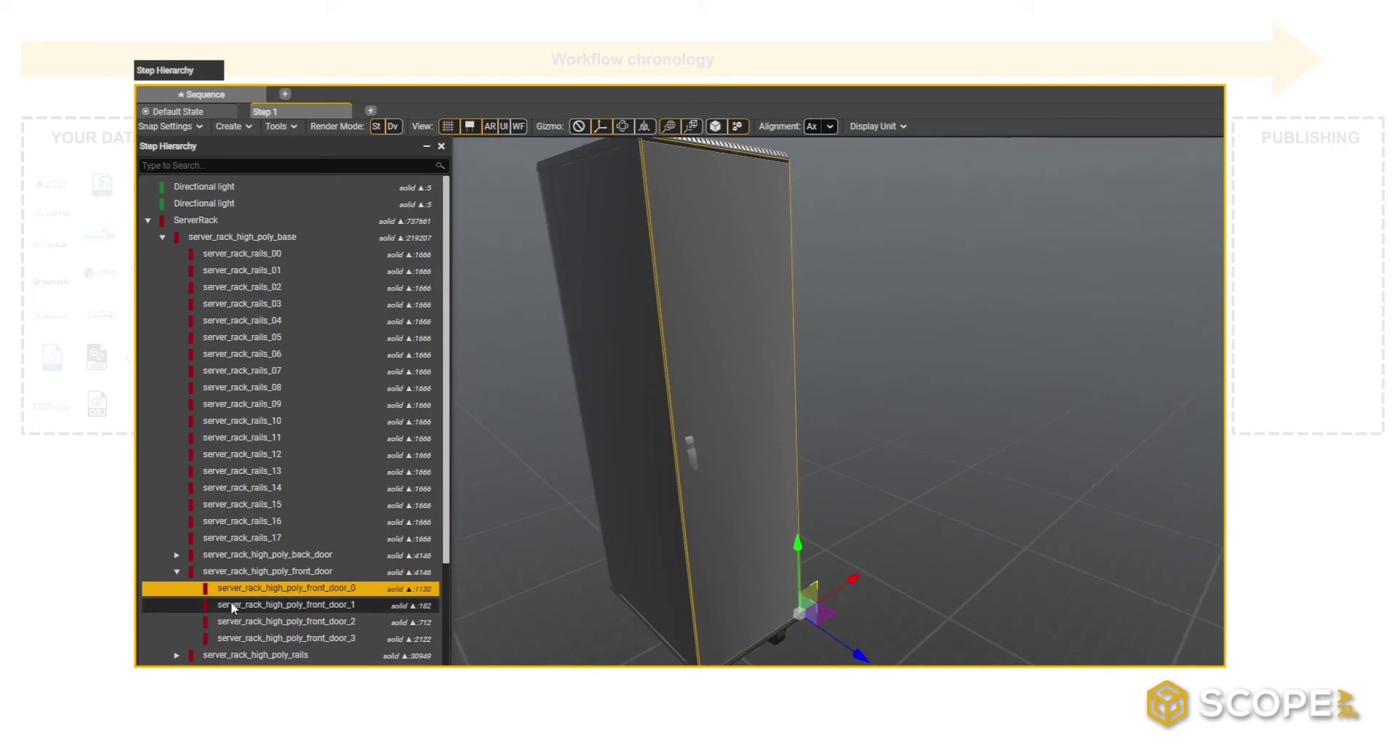
{"action": "left_click", "coordinate": [276, 572]}
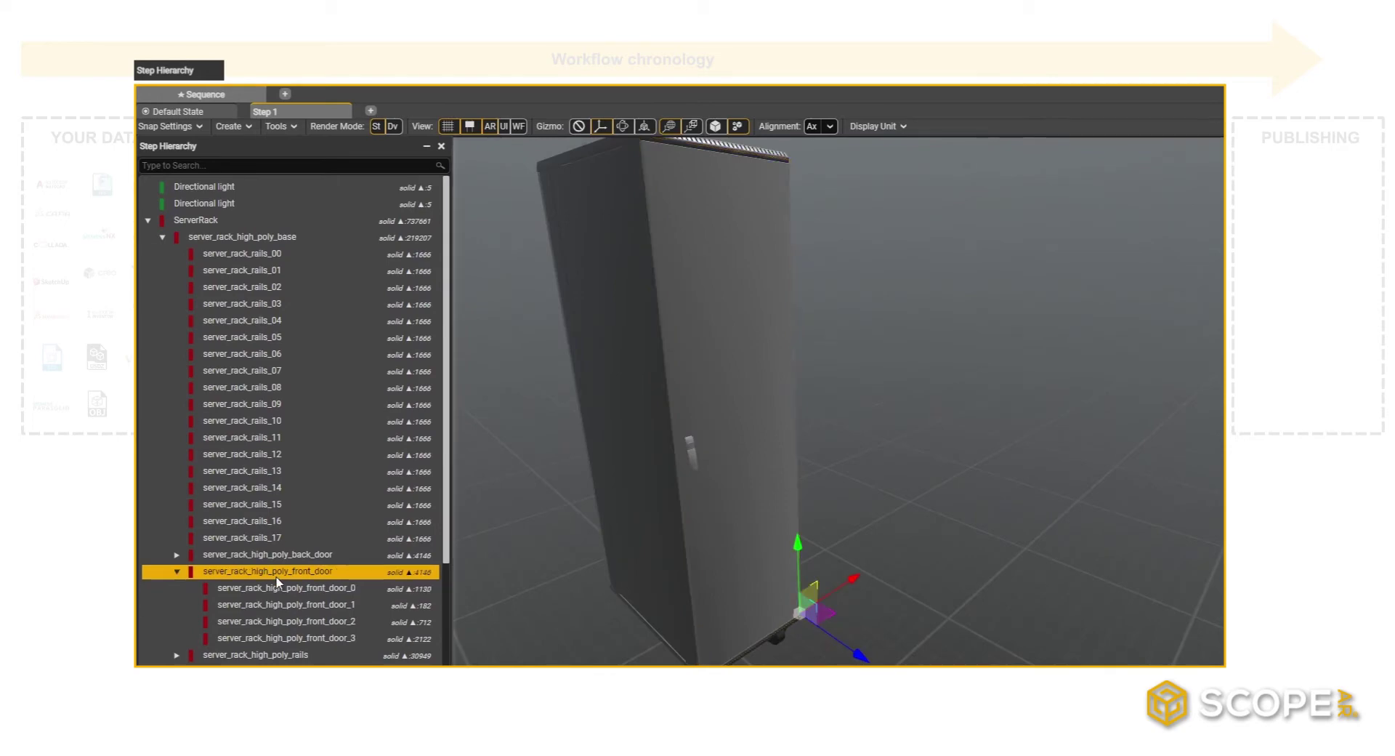
{"action": "key", "text": "Delete"}
Select ServerBoard and slide it out of the rack toward the viewer.
{"action": "scroll", "coordinate": [785, 440], "scroll_direction": "up", "scroll_amount": 5}
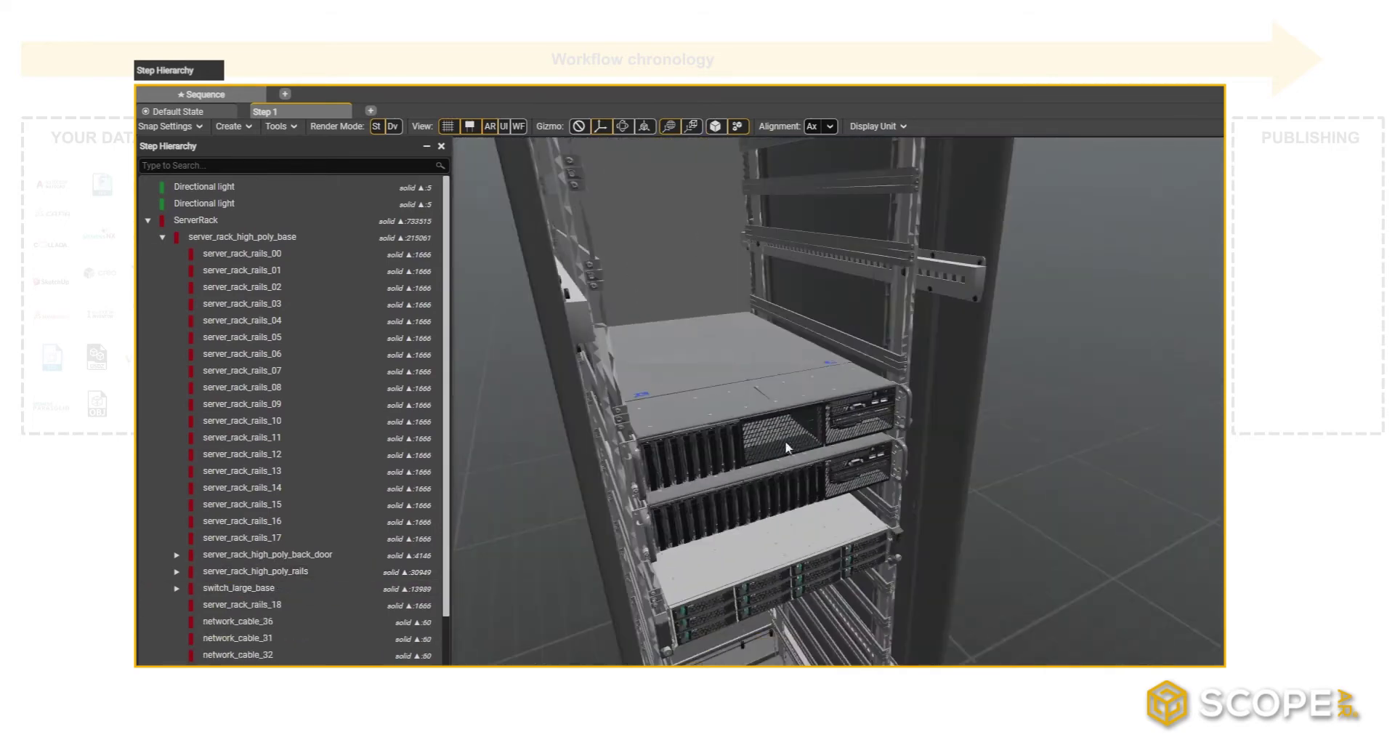
{"action": "left_click", "coordinate": [812, 538]}
{"action": "left_click", "coordinate": [812, 538]}
{"action": "left_click", "coordinate": [218, 255]}
{"action": "left_click_drag", "start_coordinate": [752, 538], "coordinate": [952, 634]}
{"action": "middle_click_drag", "start_coordinate": [952, 634], "coordinate": [883, 368]}
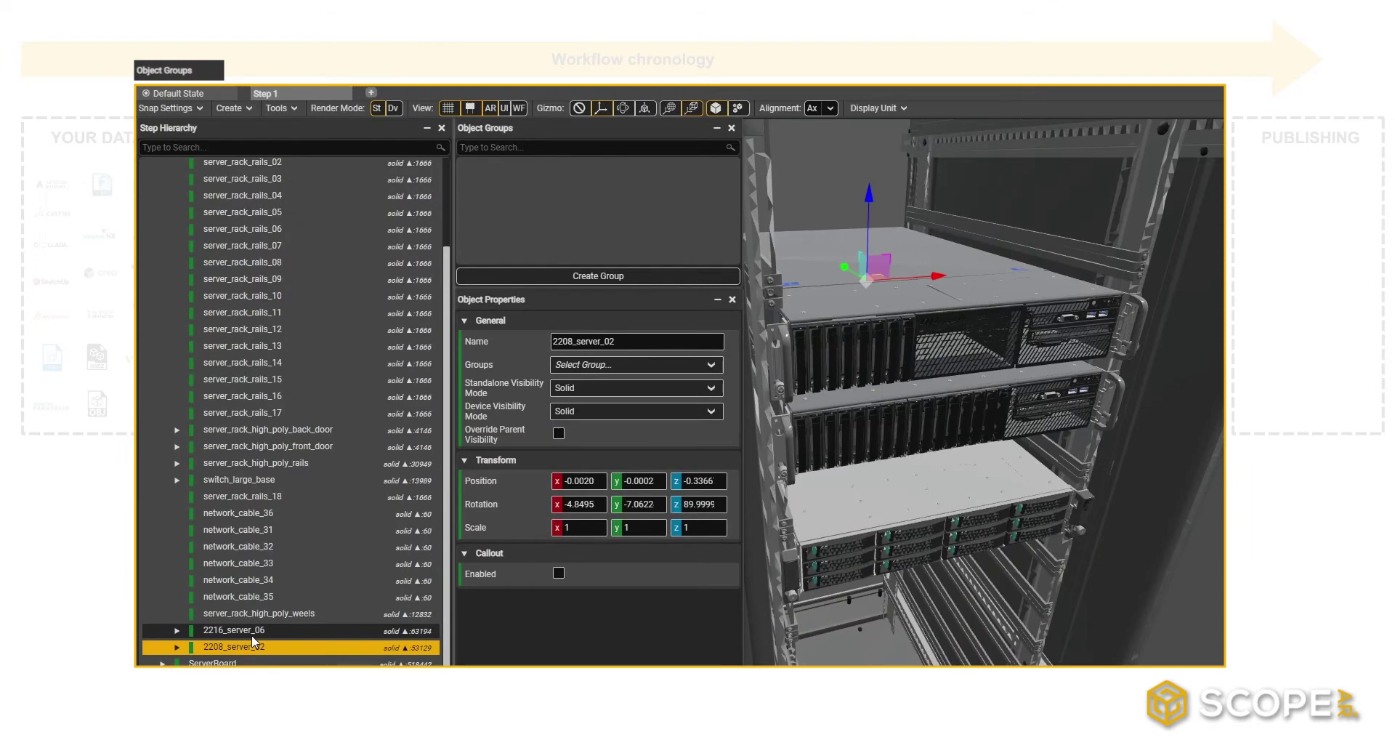
Group 2208_server_02 and 2216_server_06, rename the group 'Servers' and expand it.
{"action": "left_click", "coordinate": [252, 635], "text": "ctrl"}
{"action": "left_click", "coordinate": [629, 277]}
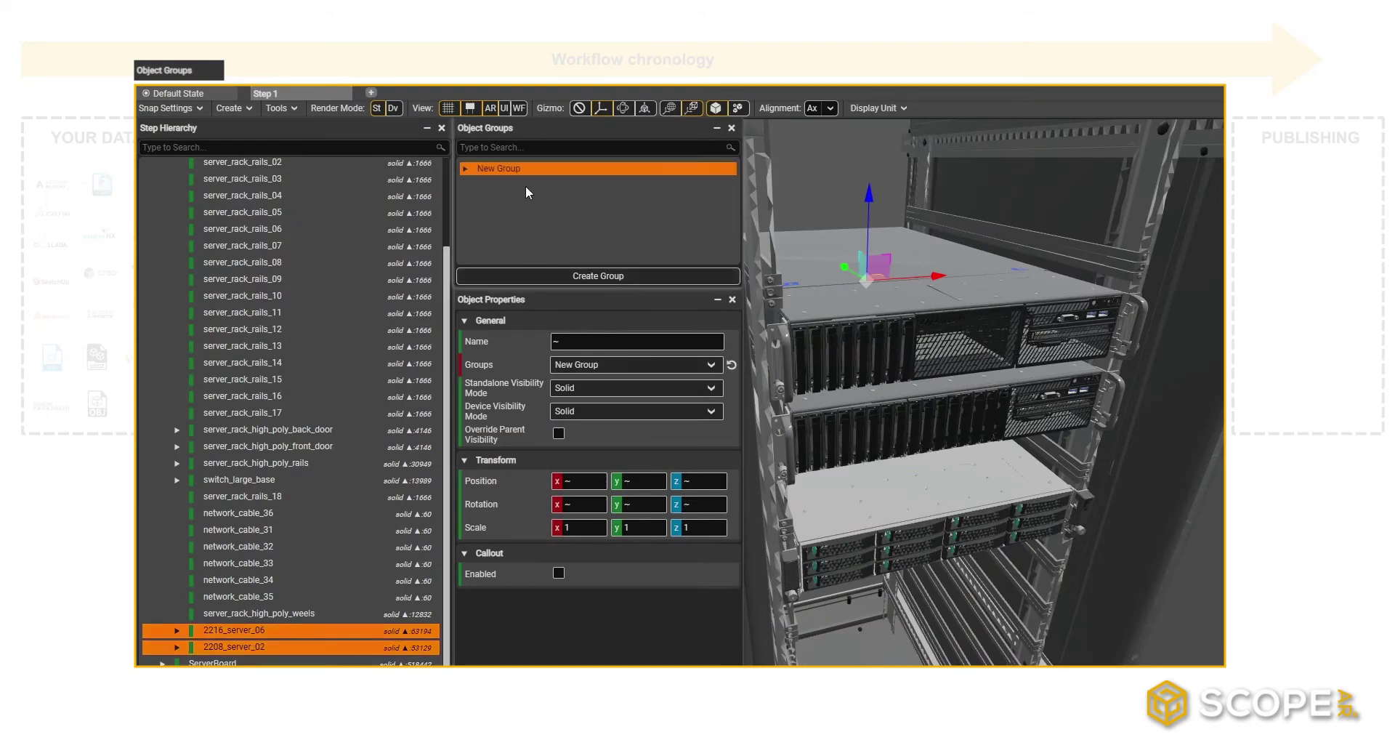
{"action": "double_click", "coordinate": [551, 171]}
{"action": "type", "text": "Servers"}
{"action": "key", "text": "Return"}
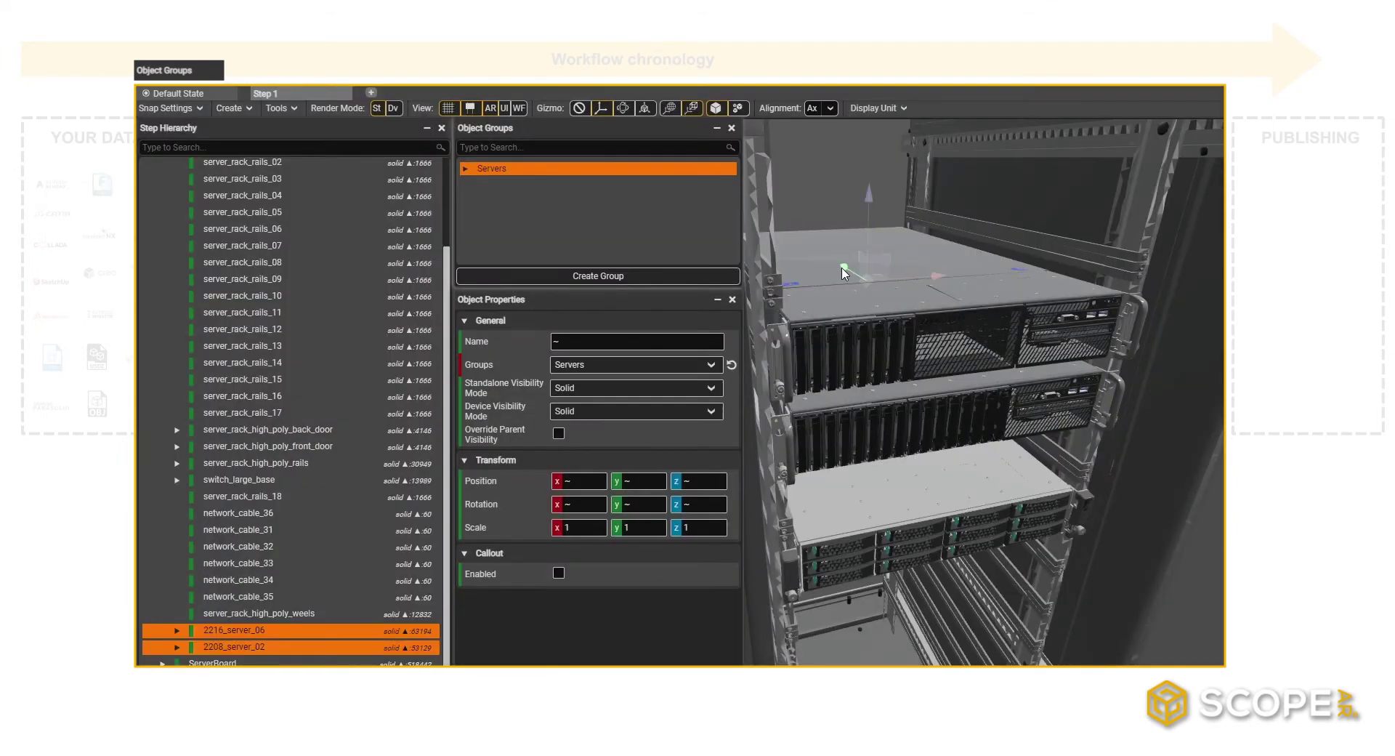
{"action": "scroll", "coordinate": [843, 273], "scroll_direction": "up", "scroll_amount": 2}
{"action": "left_click", "coordinate": [465, 168]}
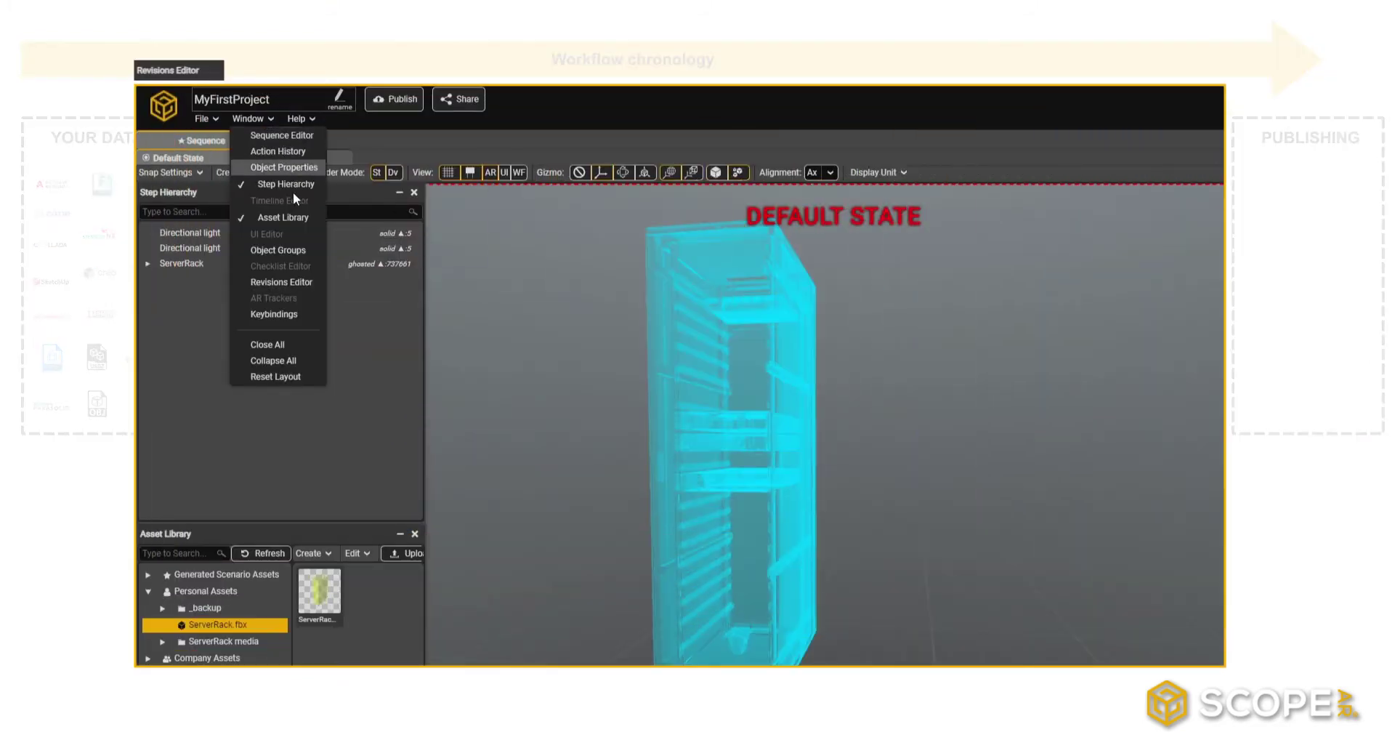
In the Revisions Editor, create a new revision of ServerRack.fbx named 'ServerRack 500'.
{"action": "left_click", "coordinate": [295, 279]}
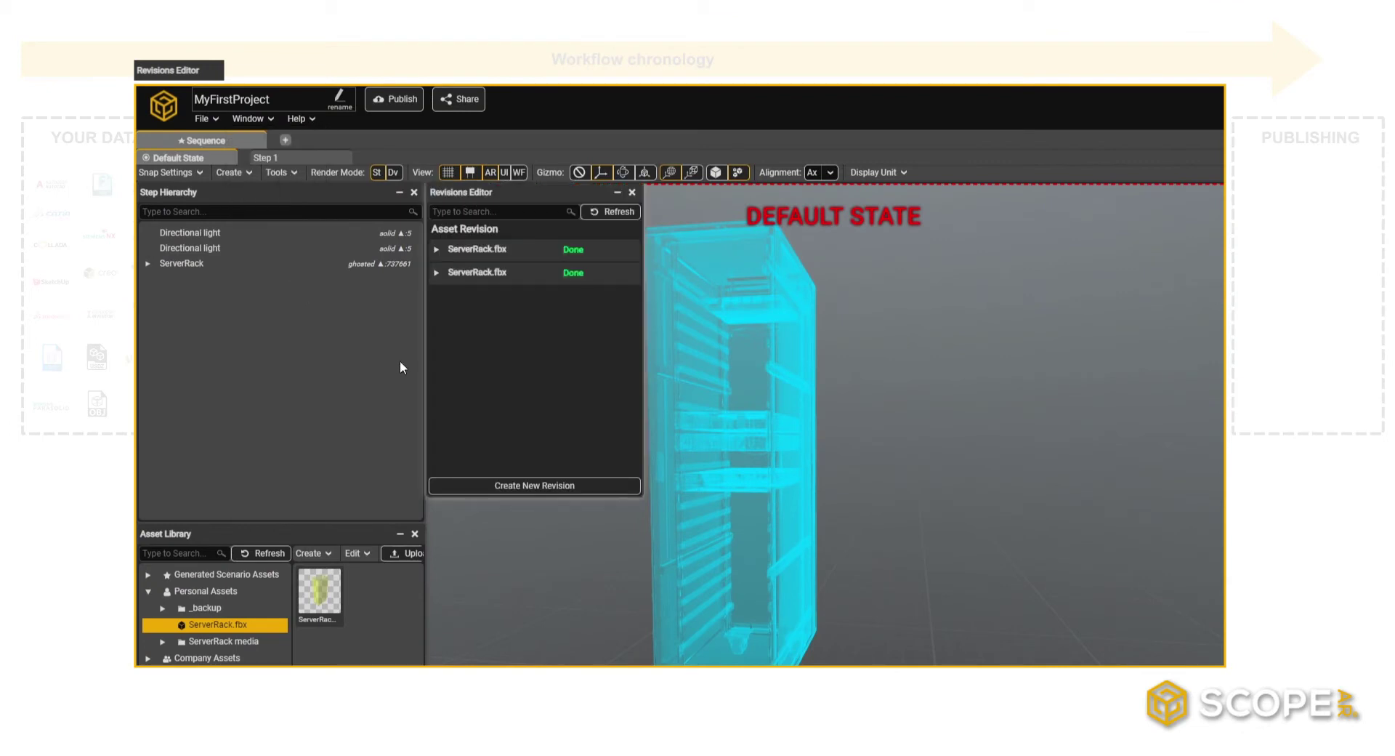
{"action": "left_click", "coordinate": [522, 485]}
{"action": "left_click", "coordinate": [854, 280]}
{"action": "left_click", "coordinate": [797, 451]}
{"action": "left_click", "coordinate": [834, 471]}
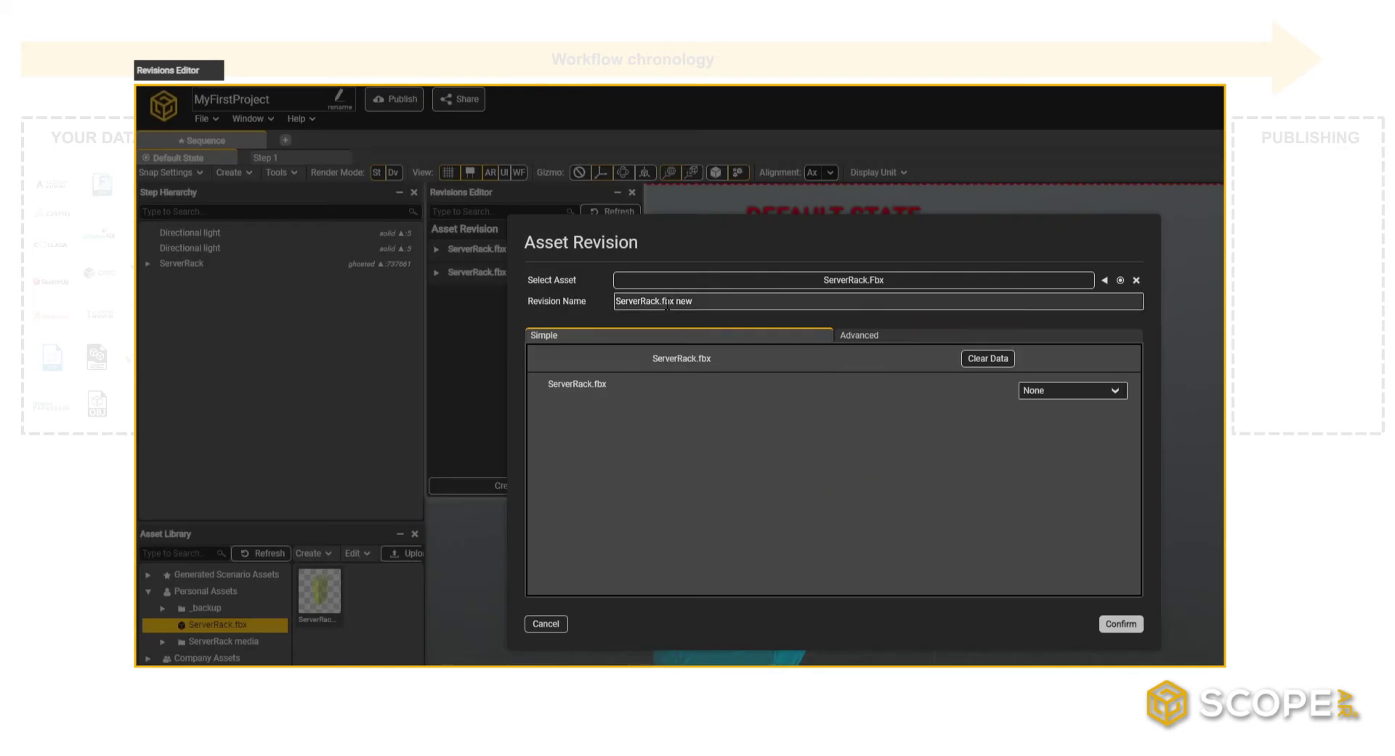
{"action": "left_click", "coordinate": [667, 305]}
{"action": "type", "text": "ServerRack 500k"}
Add a Decimate to target operation of 500000 triangles, confirm, and select the new revision.
{"action": "left_click", "coordinate": [871, 335]}
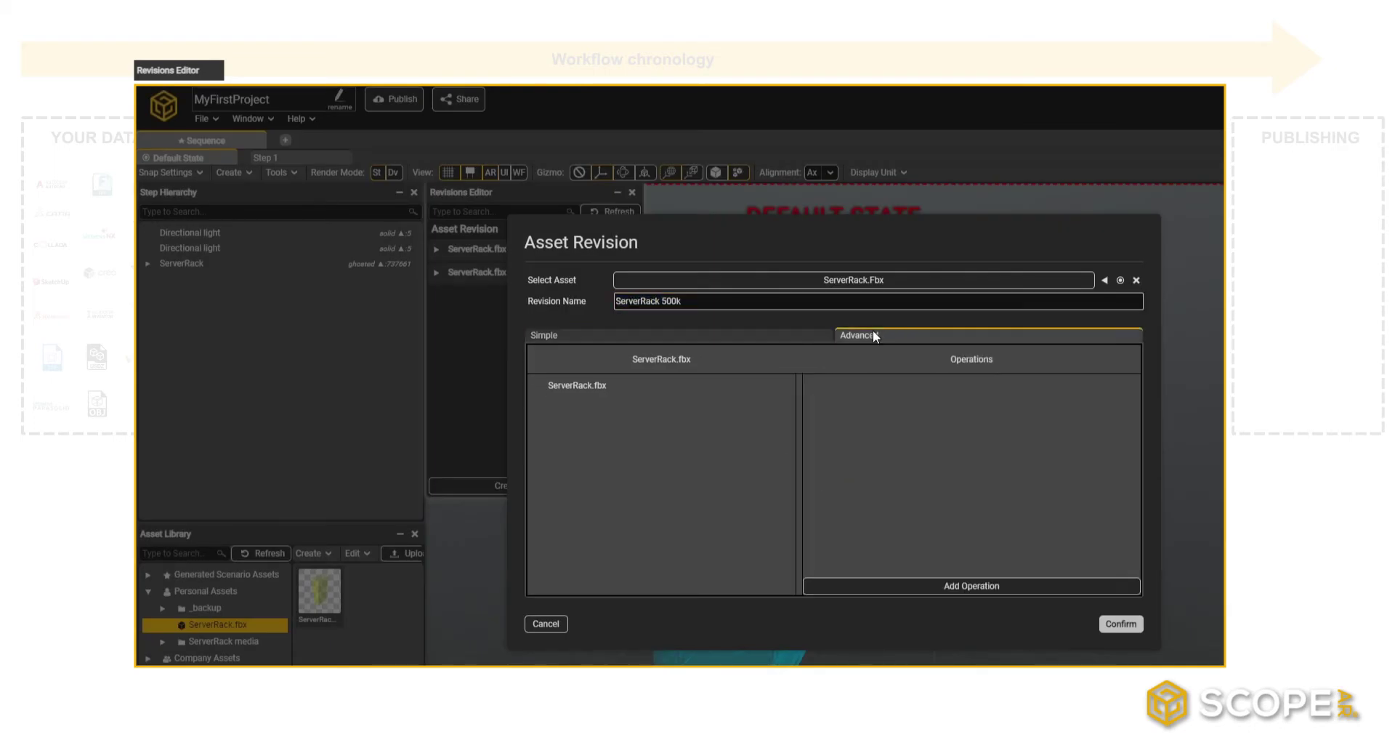
{"action": "left_click", "coordinate": [927, 585]}
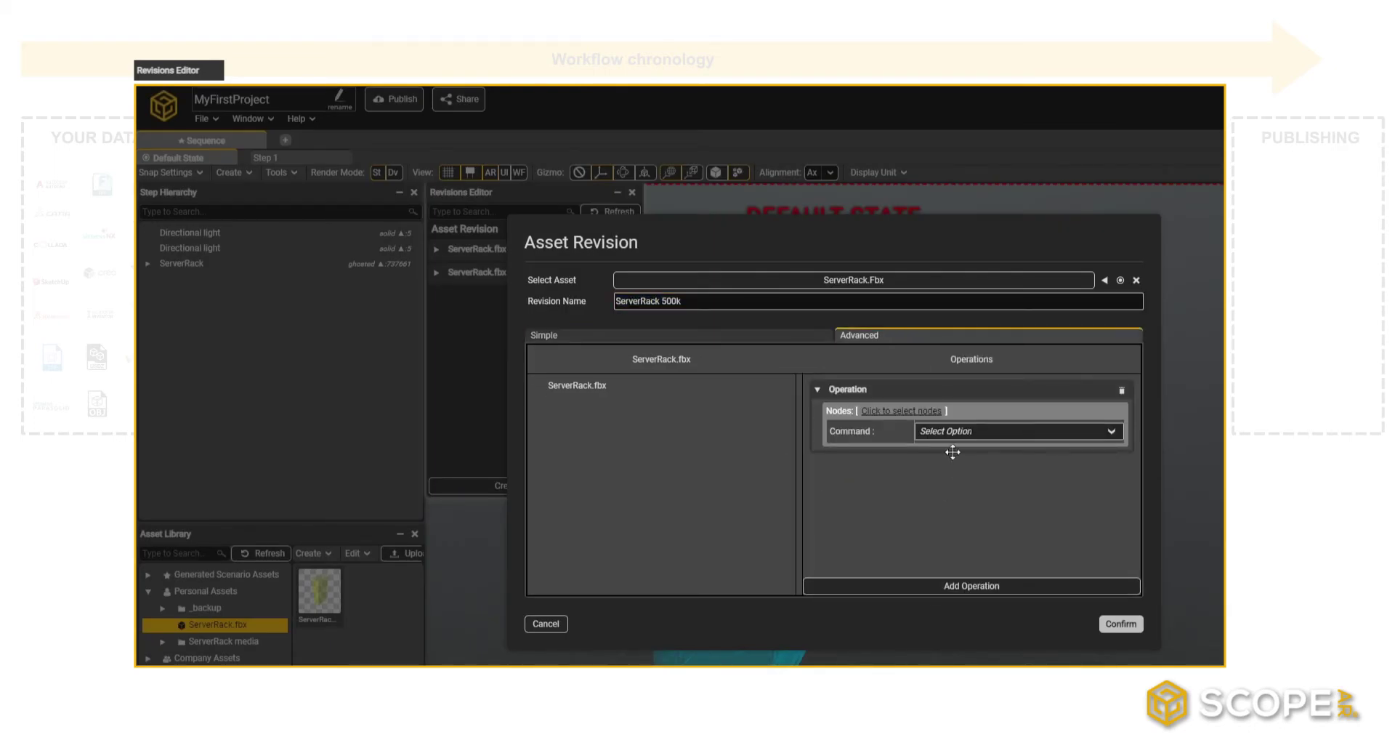
{"action": "left_click", "coordinate": [963, 433]}
{"action": "left_click", "coordinate": [1013, 459]}
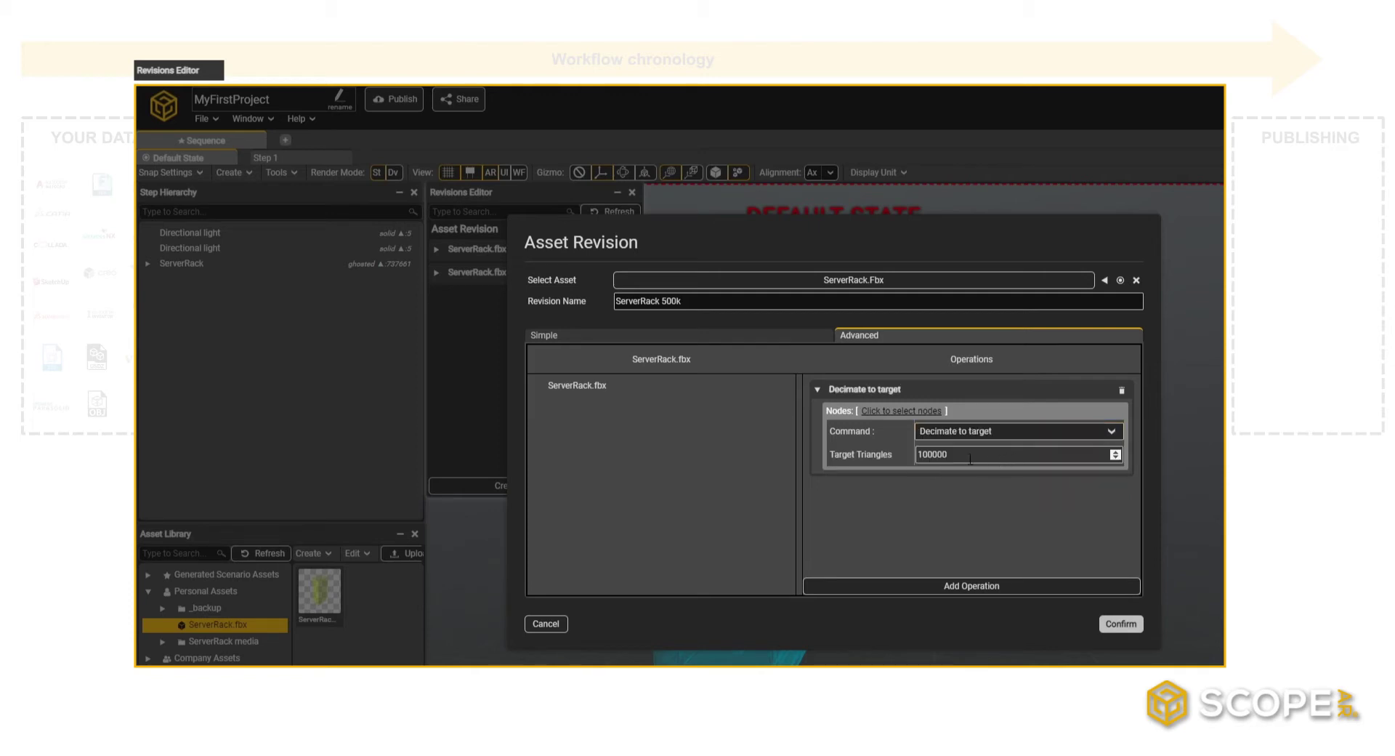
{"action": "double_click", "coordinate": [930, 454]}
{"action": "type", "text": "500000"}
{"action": "left_click", "coordinate": [1122, 624]}
{"action": "left_click", "coordinate": [466, 296]}
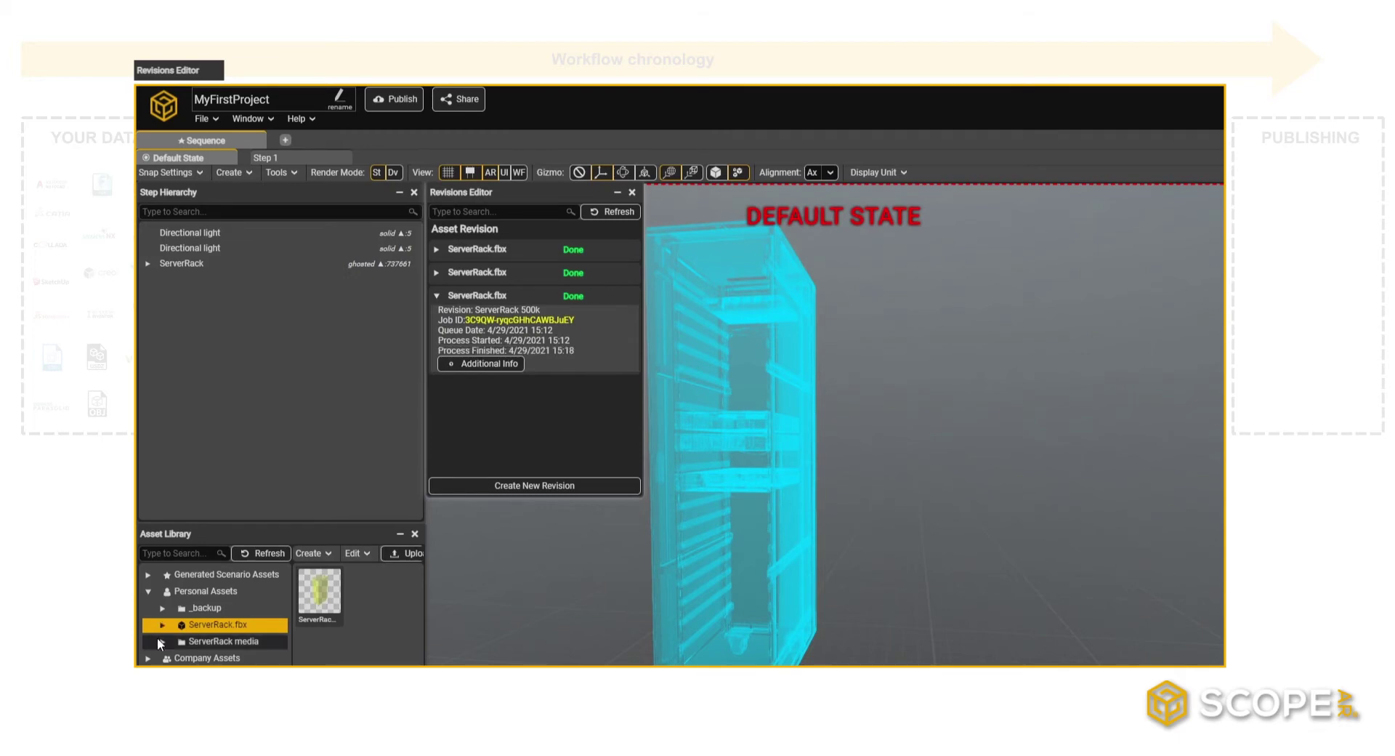
{"action": "left_click", "coordinate": [218, 641]}
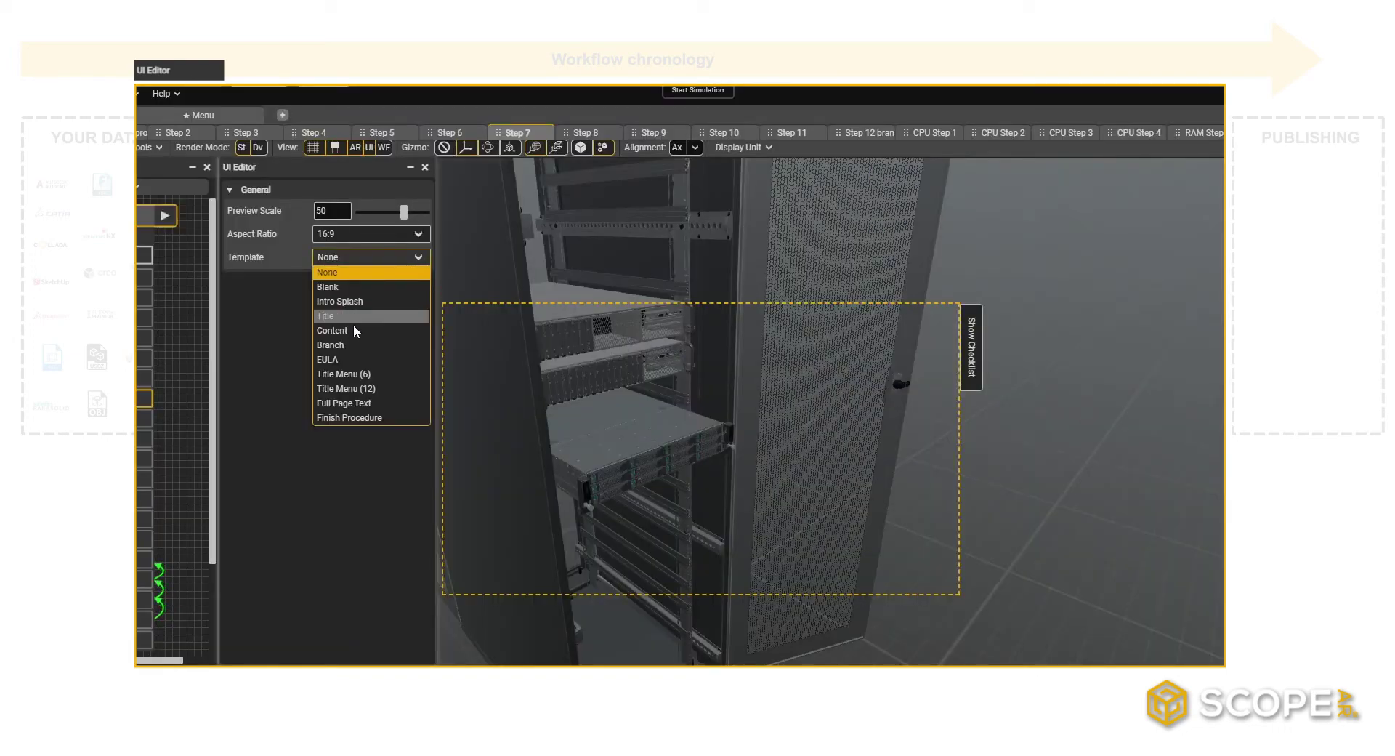
{"action": "left_click", "coordinate": [353, 330]}
{"action": "scroll", "coordinate": [327, 422], "scroll_direction": "down", "scroll_amount": 10}
{"action": "left_click", "coordinate": [367, 428]}
{"action": "type", "text": "Attach electrostatic "}
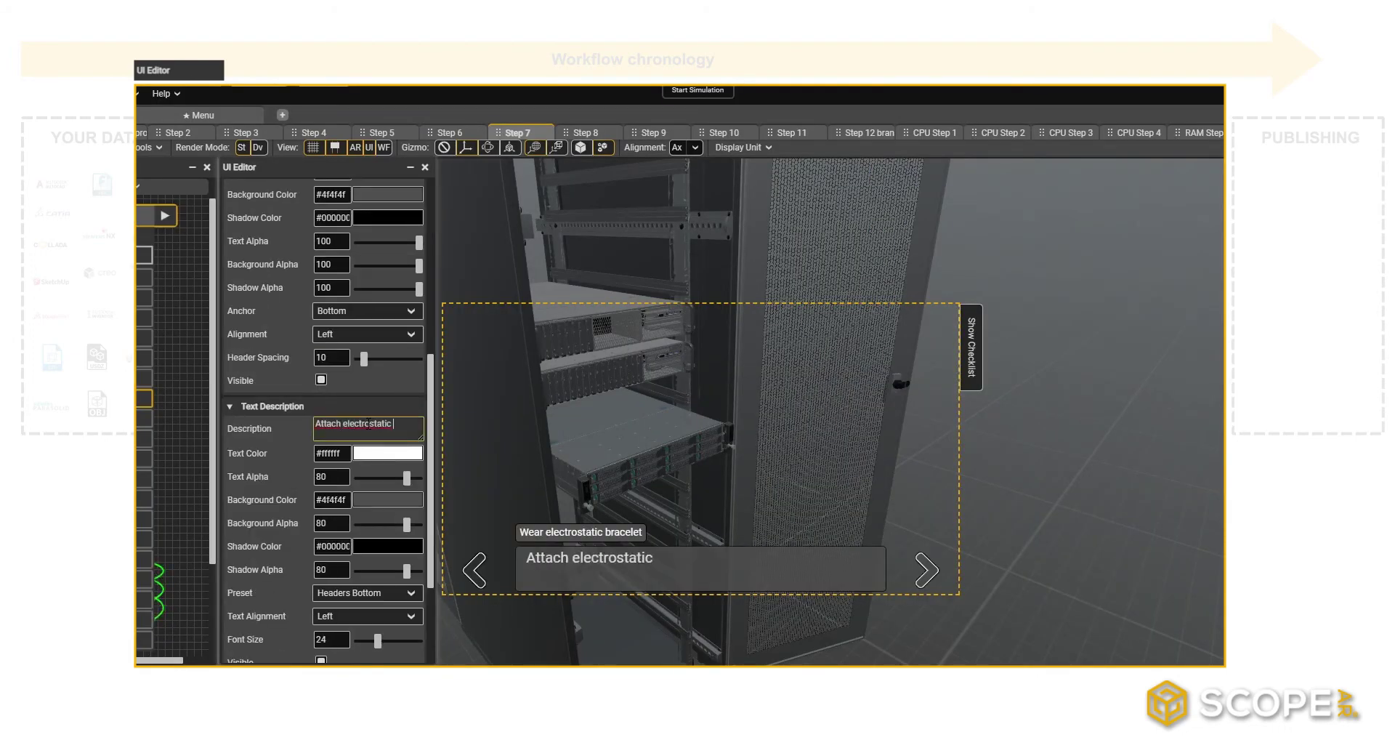
{"action": "type", "text": "bracelet to arm and server."}
{"action": "scroll", "coordinate": [327, 422], "scroll_direction": "up", "scroll_amount": 10}
{"action": "left_click", "coordinate": [366, 302]}
{"action": "left_click", "coordinate": [350, 314]}
{"action": "left_click", "coordinate": [401, 323]}
{"action": "left_click", "coordinate": [699, 435]}
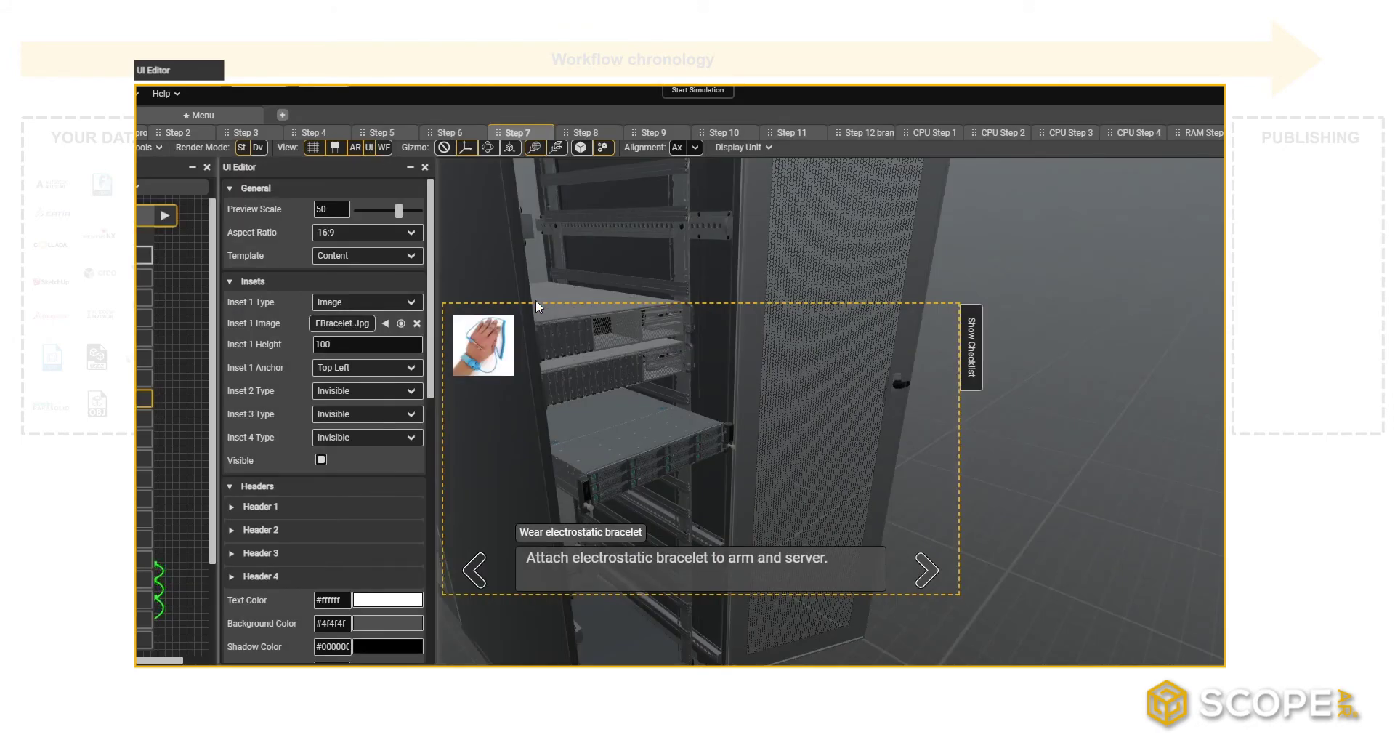
{"action": "left_click", "coordinate": [369, 148]}
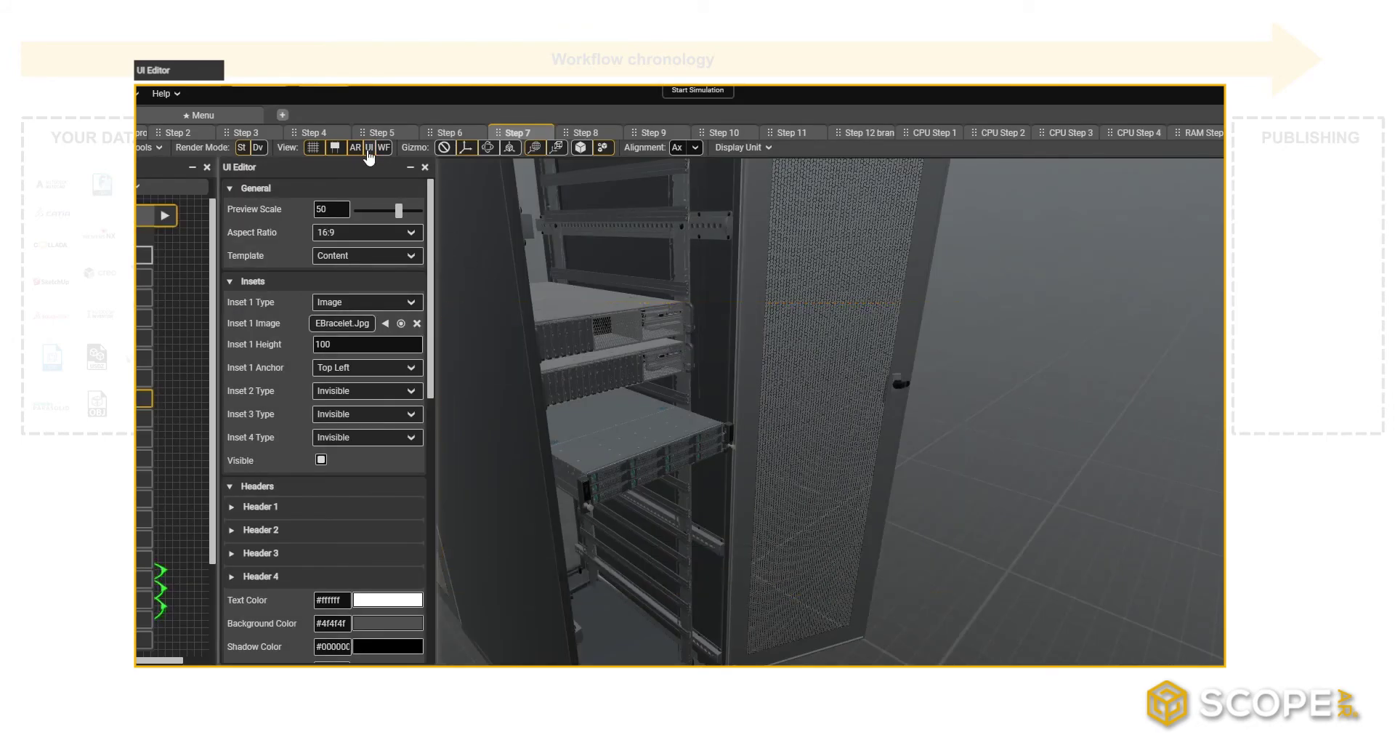
{"action": "left_click", "coordinate": [369, 148]}
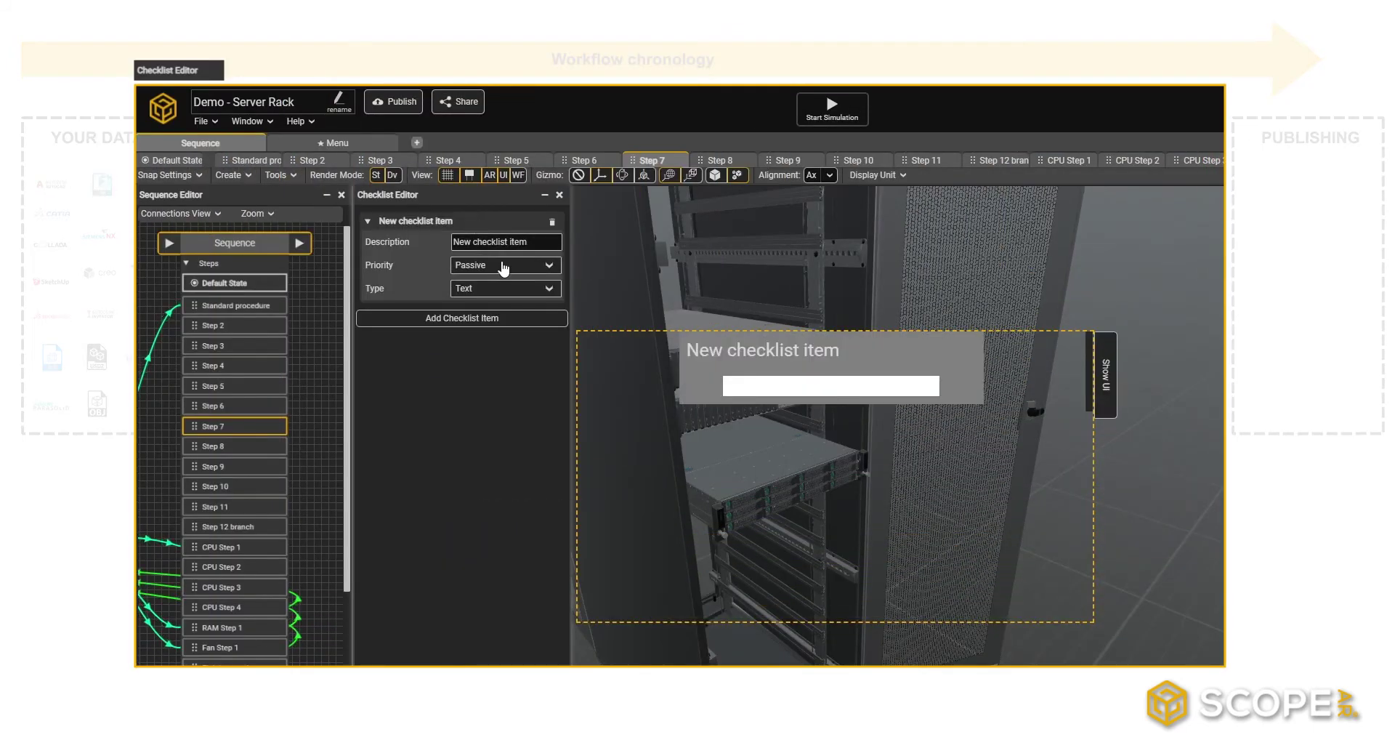
Set the checklist item's Type to Photo.
{"action": "left_click", "coordinate": [497, 289]}
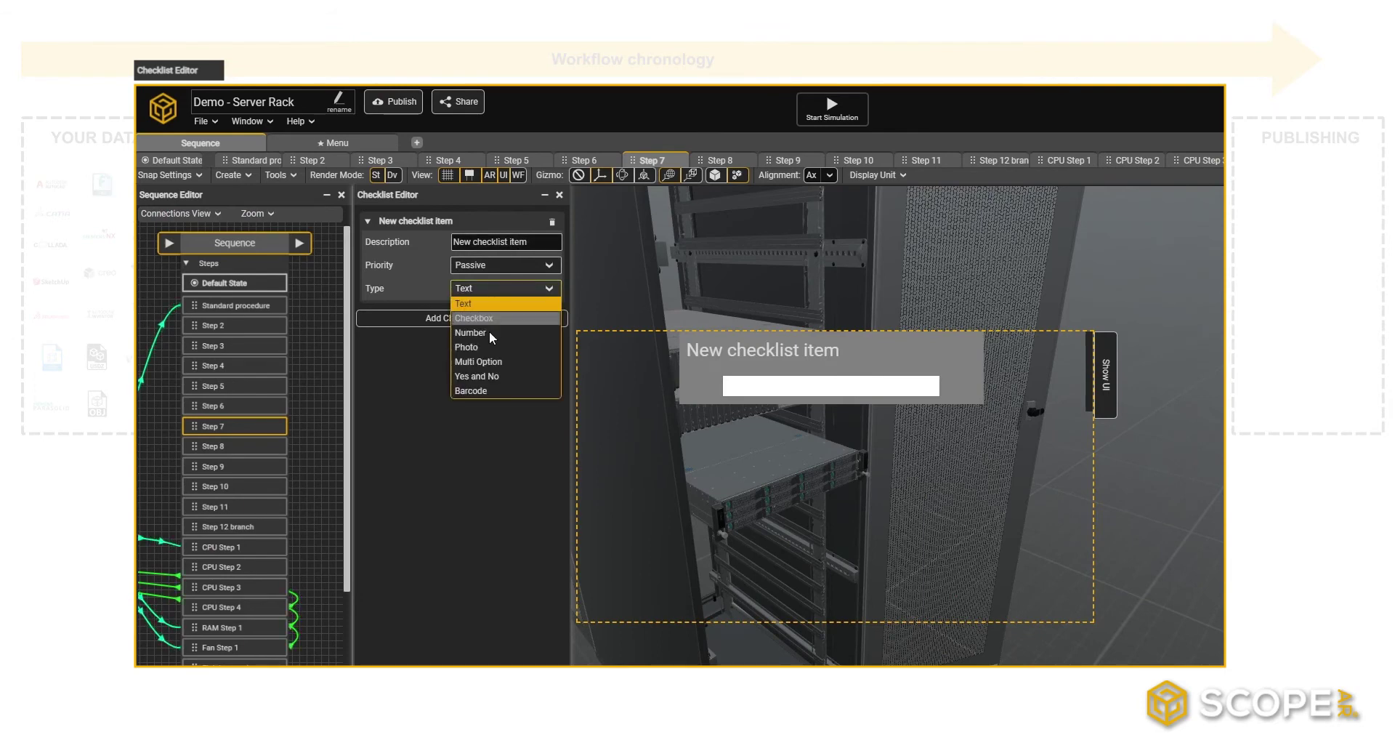
{"action": "left_click", "coordinate": [482, 347]}
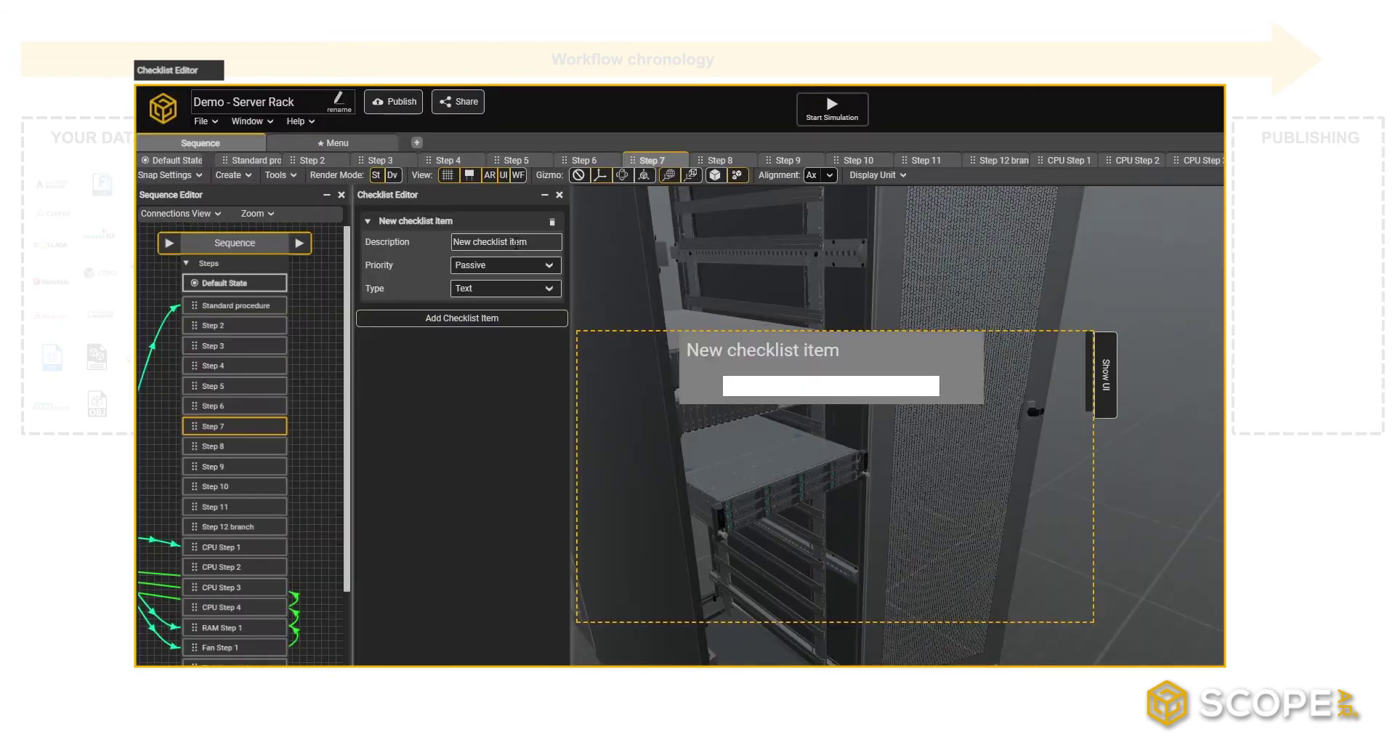
{"action": "left_click", "coordinate": [505, 288]}
{"action": "left_click", "coordinate": [487, 350]}
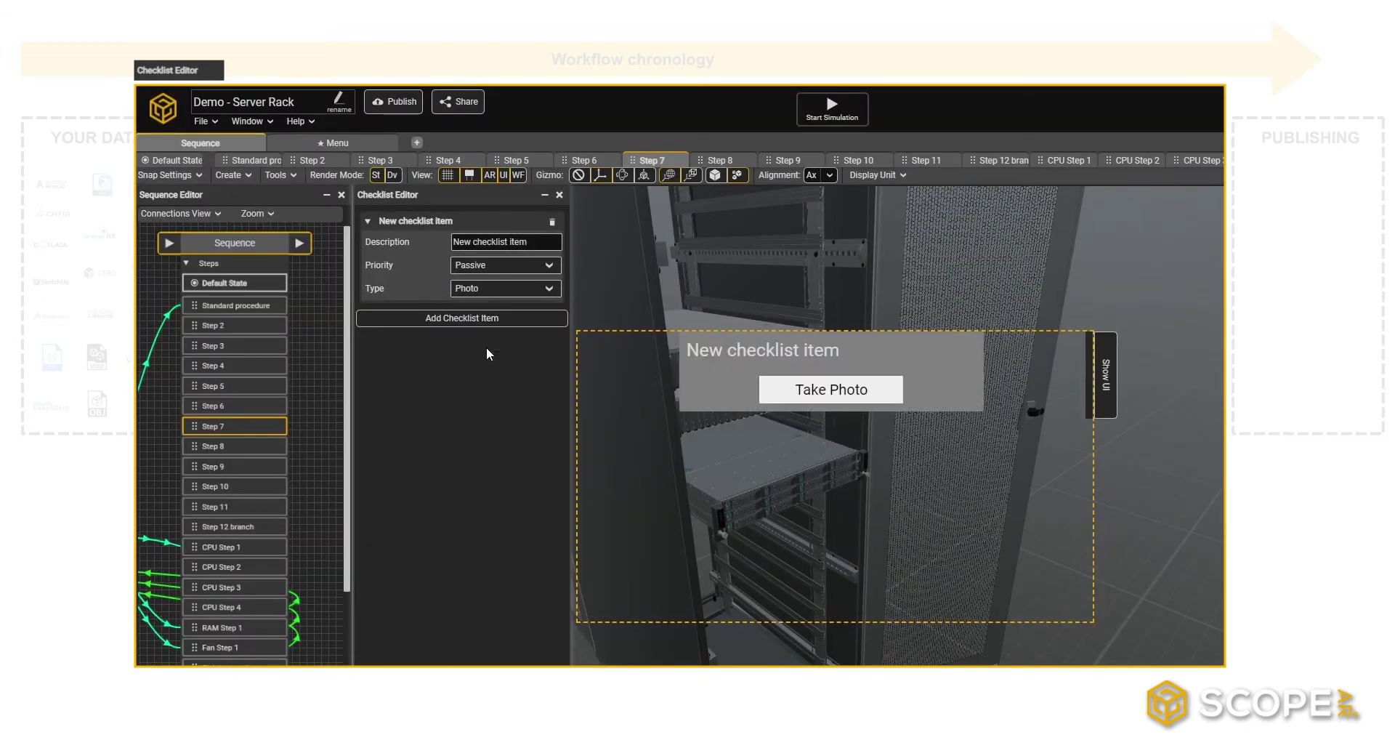
Change the description to 'Take a picture of the attached bracelet.' and toggle the preview.
{"action": "left_click", "coordinate": [490, 241]}
{"action": "type", "text": "Take a picture of the attached bracelet."}
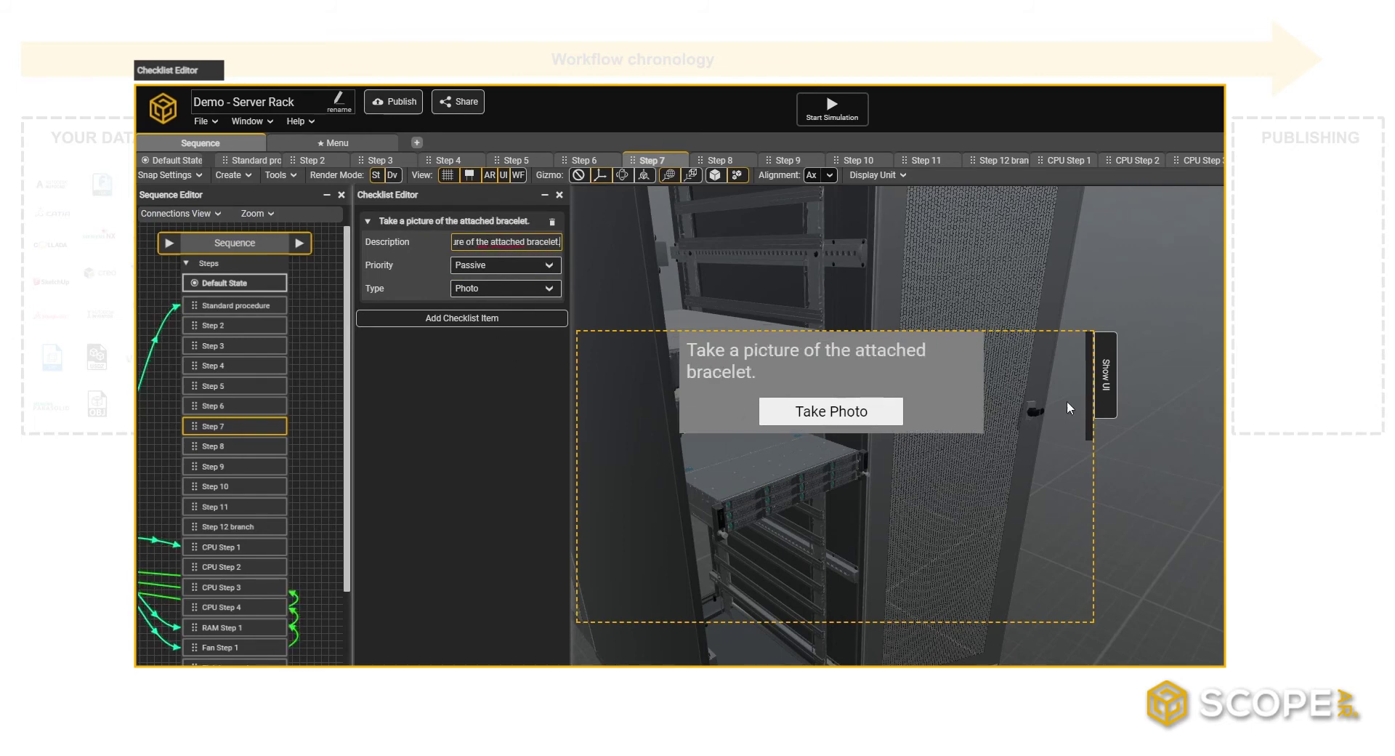
{"action": "left_click", "coordinate": [1108, 385]}
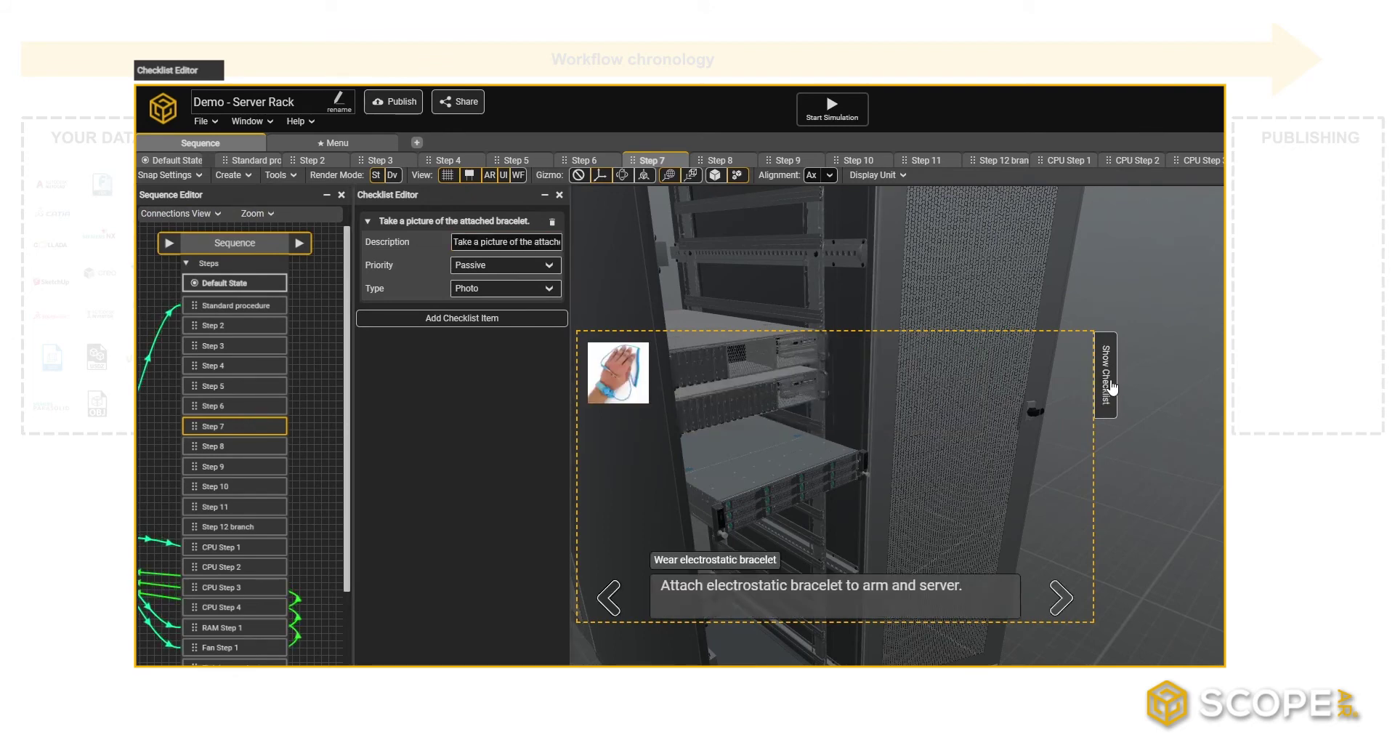
{"action": "left_click", "coordinate": [1108, 386]}
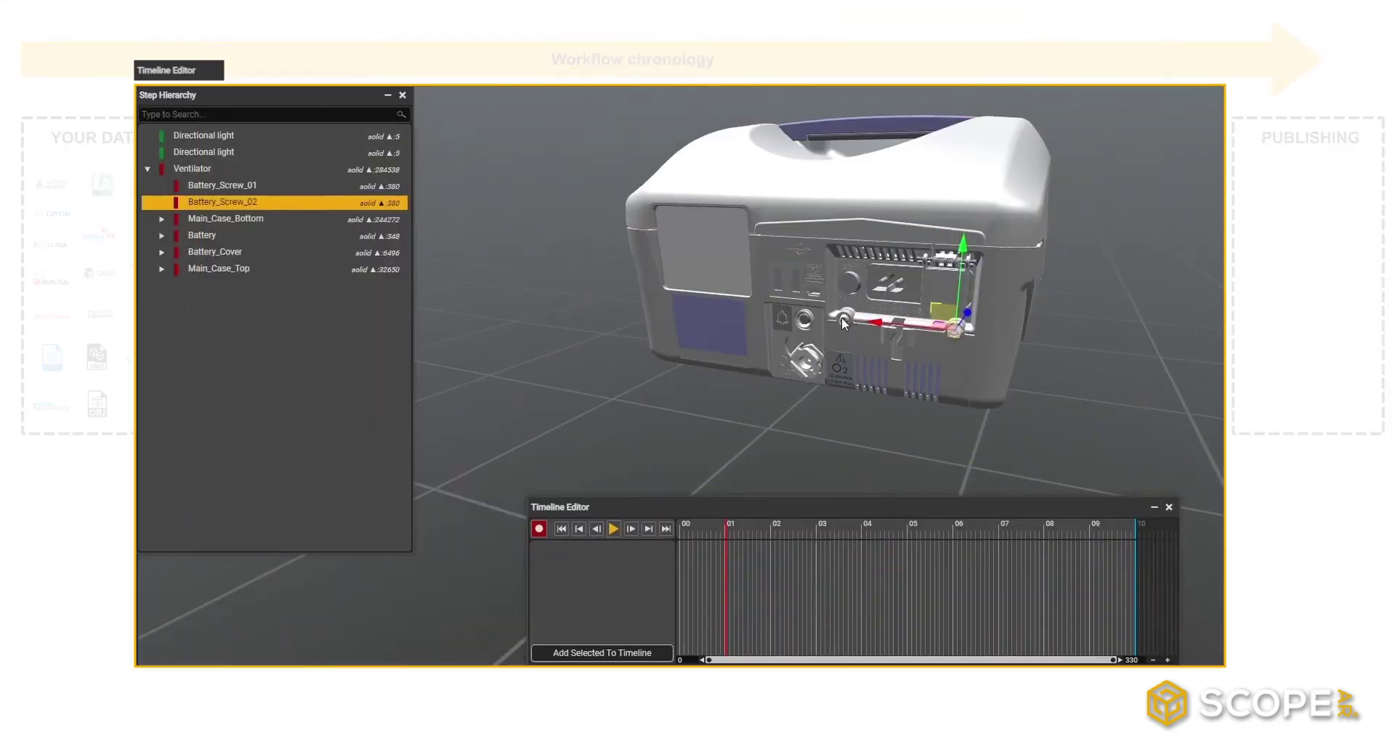
Record both battery screws being dragged out of the ventilator.
{"action": "left_click", "coordinate": [842, 320], "text": "ctrl"}
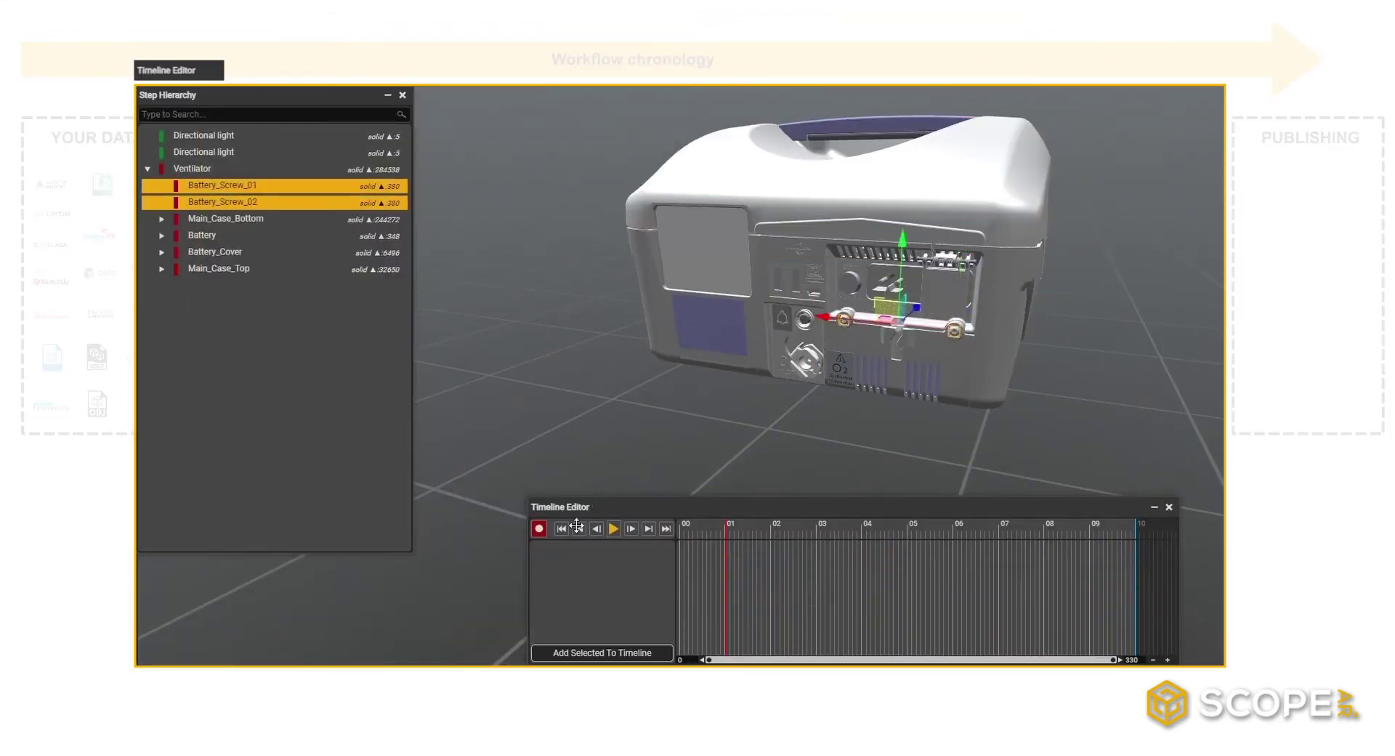
{"action": "left_click", "coordinate": [538, 529]}
{"action": "left_click_drag", "start_coordinate": [922, 314], "coordinate": [841, 413]}
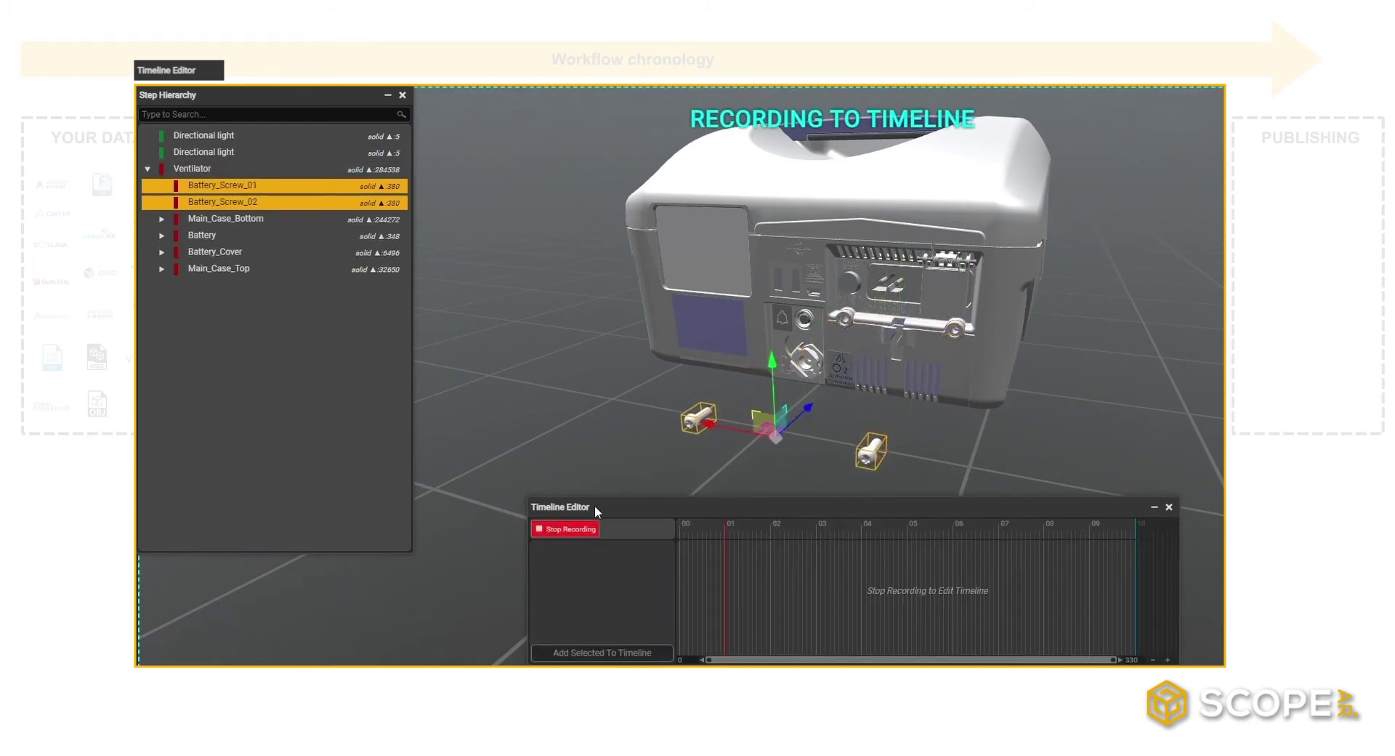
{"action": "left_click", "coordinate": [590, 532]}
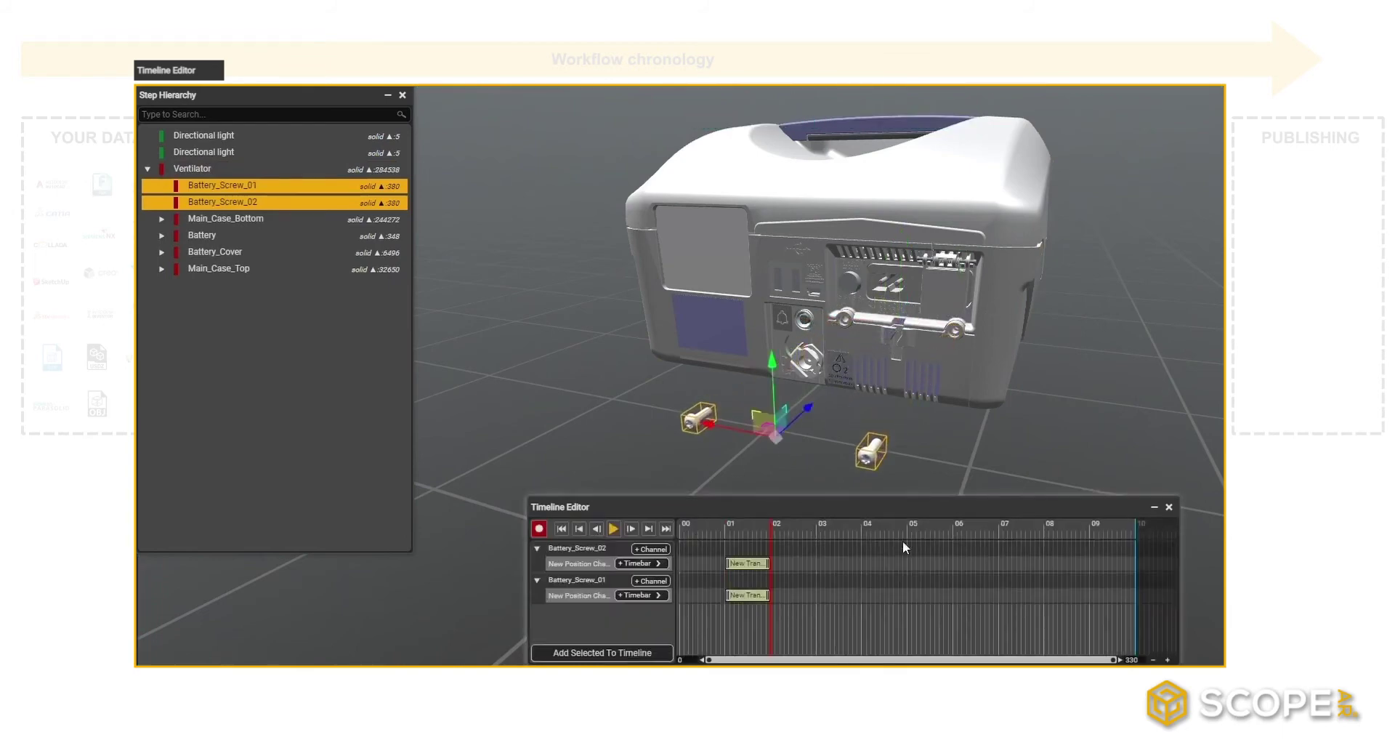
Delay Battery_Screw_02's clip, add Set Object Color and Add Highlight Sphere clips, and play.
{"action": "left_click_drag", "start_coordinate": [745, 564], "coordinate": [790, 565]}
{"action": "left_click", "coordinate": [650, 548]}
{"action": "left_click", "coordinate": [639, 579]}
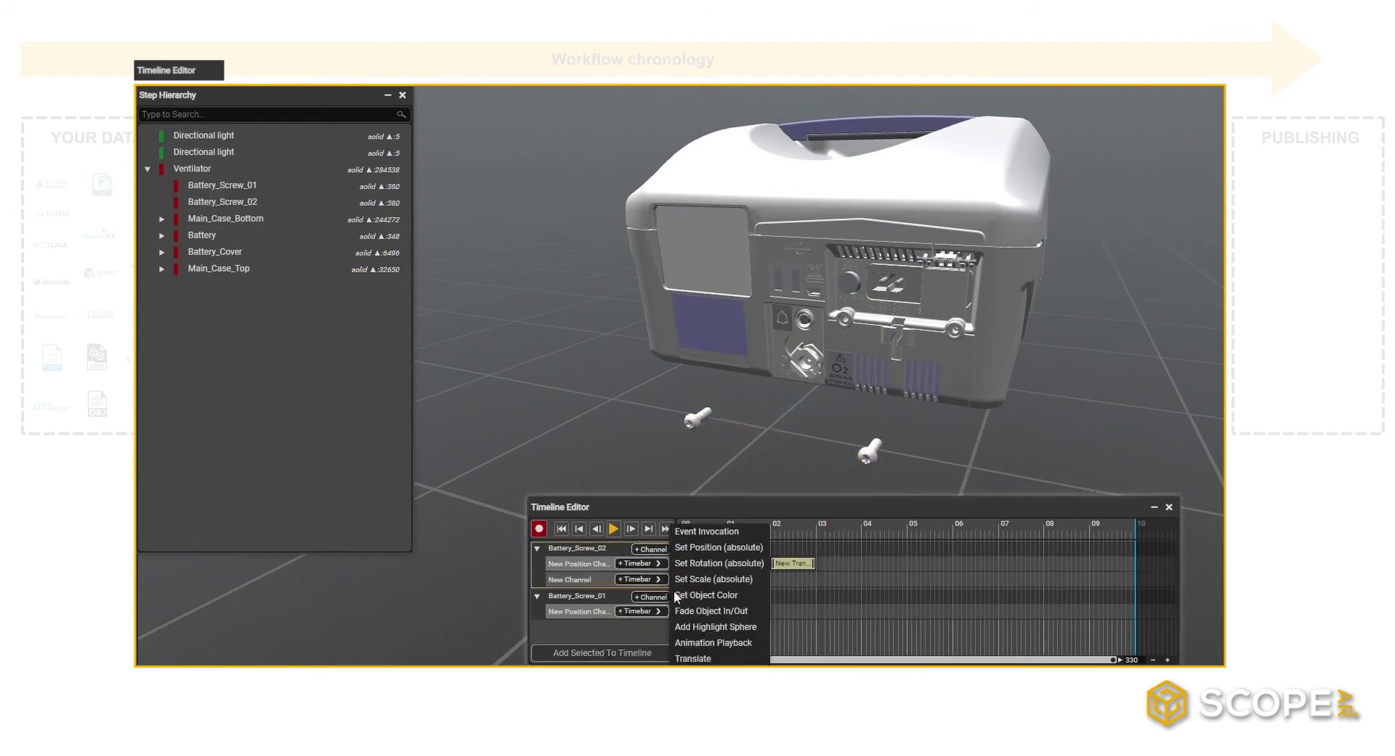
{"action": "left_click", "coordinate": [697, 594]}
{"action": "left_click", "coordinate": [707, 624]}
{"action": "left_click", "coordinate": [613, 528]}
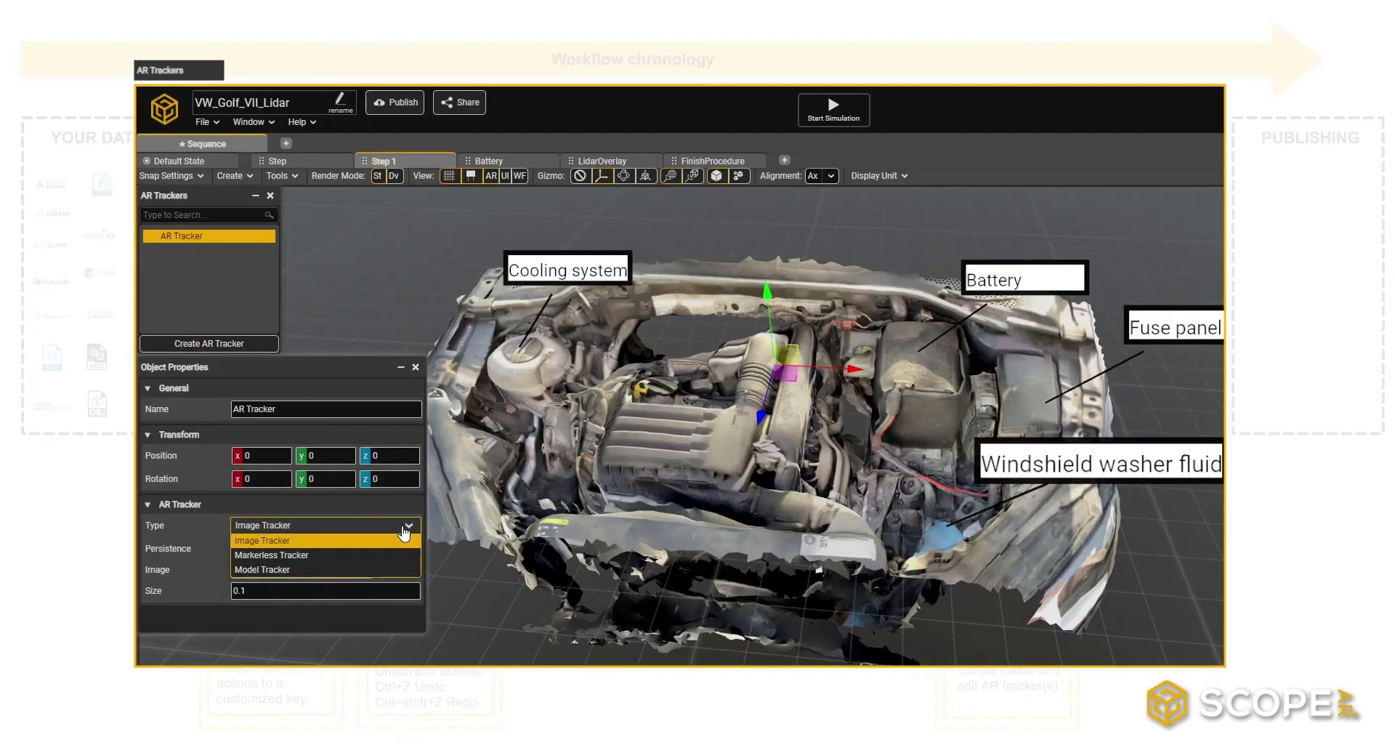
Make the AR Tracker a Markerless Tracker and move it up over the battery.
{"action": "left_click", "coordinate": [316, 554]}
{"action": "left_click_drag", "start_coordinate": [768, 297], "coordinate": [744, 211]}
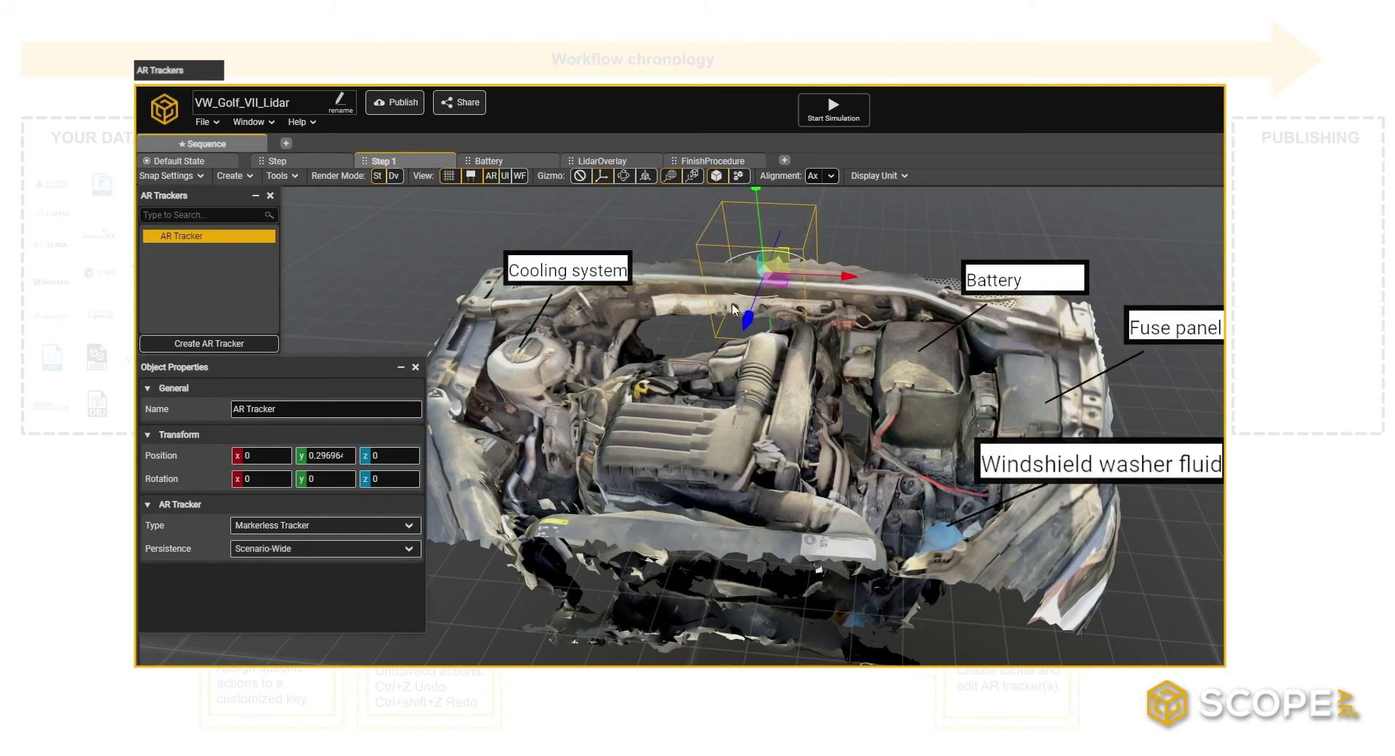
{"action": "left_click_drag", "start_coordinate": [740, 334], "coordinate": [937, 396]}
{"action": "scroll", "coordinate": [891, 412], "scroll_direction": "up", "scroll_amount": 5}
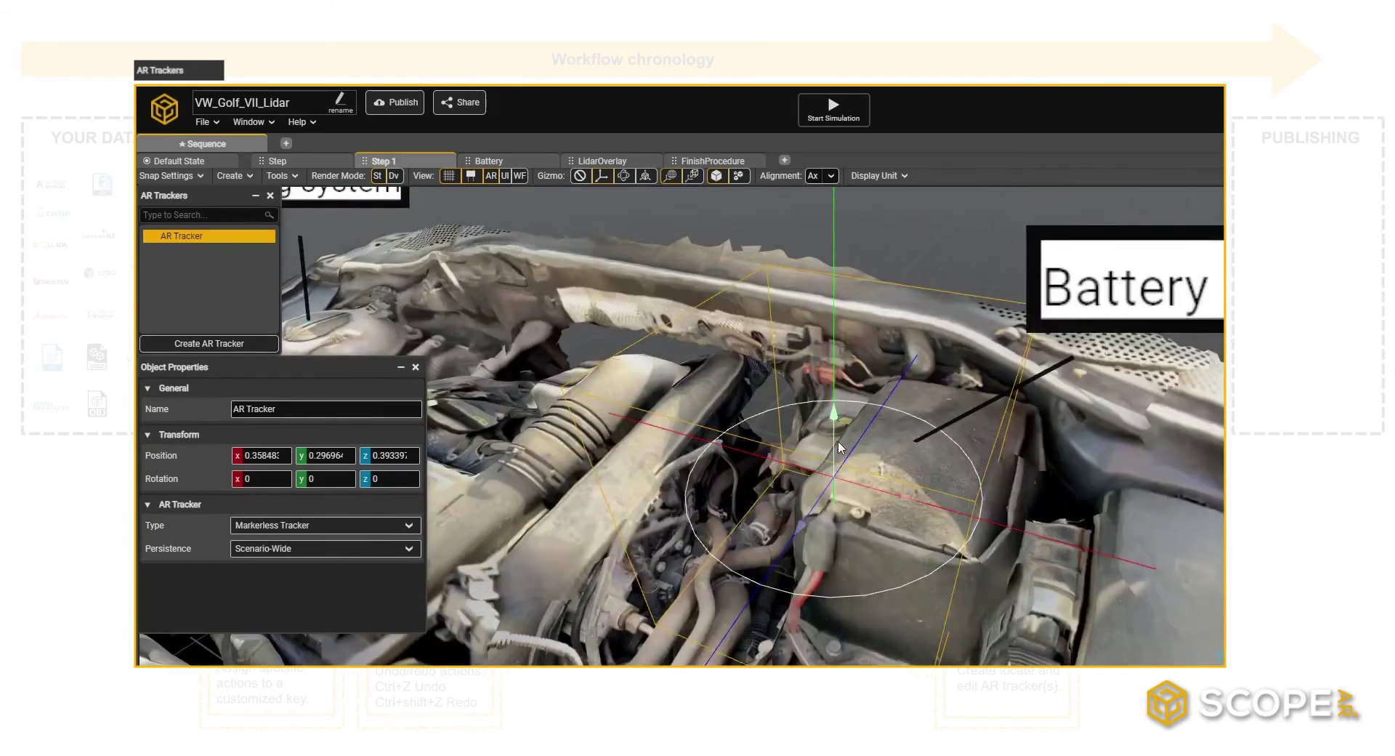
Reselect the tracker, nudge it further onto the battery, and check from around the engine bay.
{"action": "right_click_drag", "start_coordinate": [838, 440], "coordinate": [799, 494]}
{"action": "left_click", "coordinate": [785, 509]}
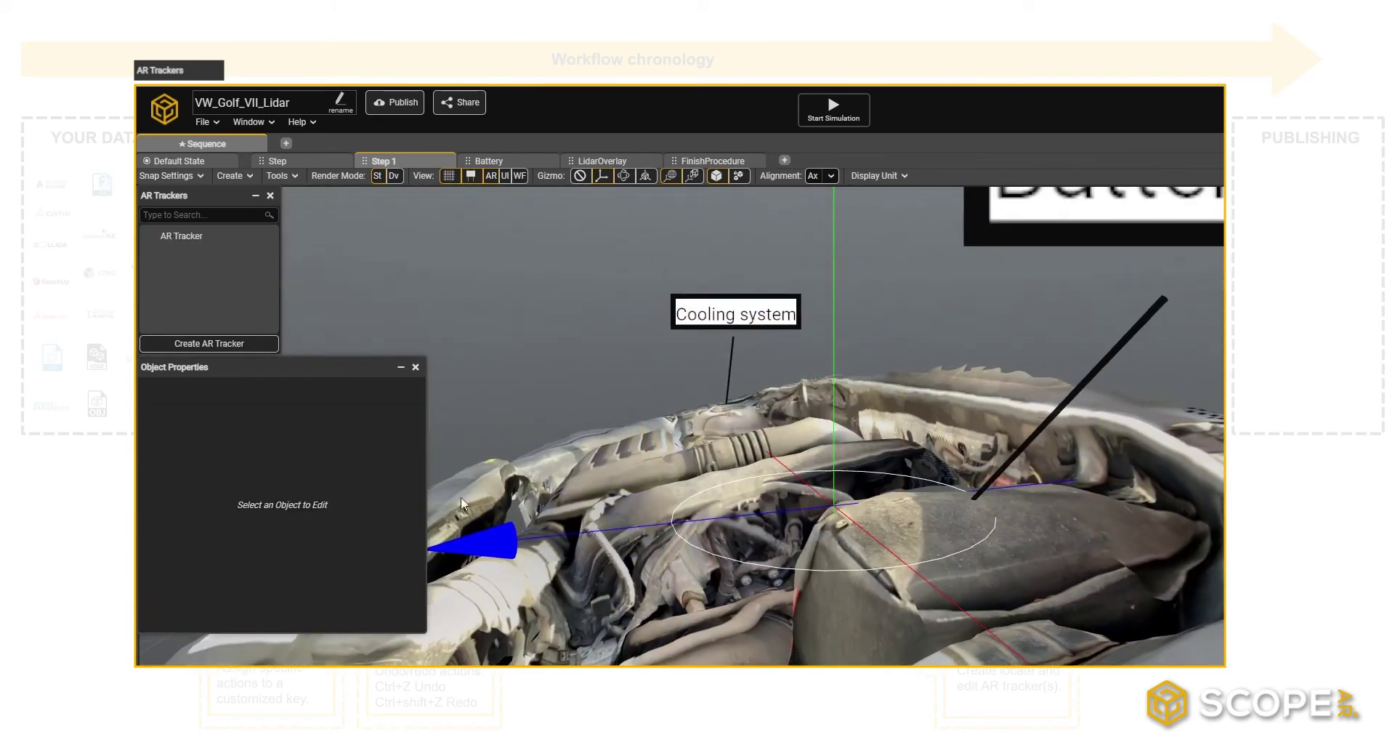
{"action": "left_click", "coordinate": [771, 519]}
{"action": "left_click_drag", "start_coordinate": [770, 519], "coordinate": [965, 468]}
{"action": "right_click_drag", "start_coordinate": [966, 467], "coordinate": [877, 543]}
{"action": "right_click_drag", "start_coordinate": [944, 436], "coordinate": [901, 359]}
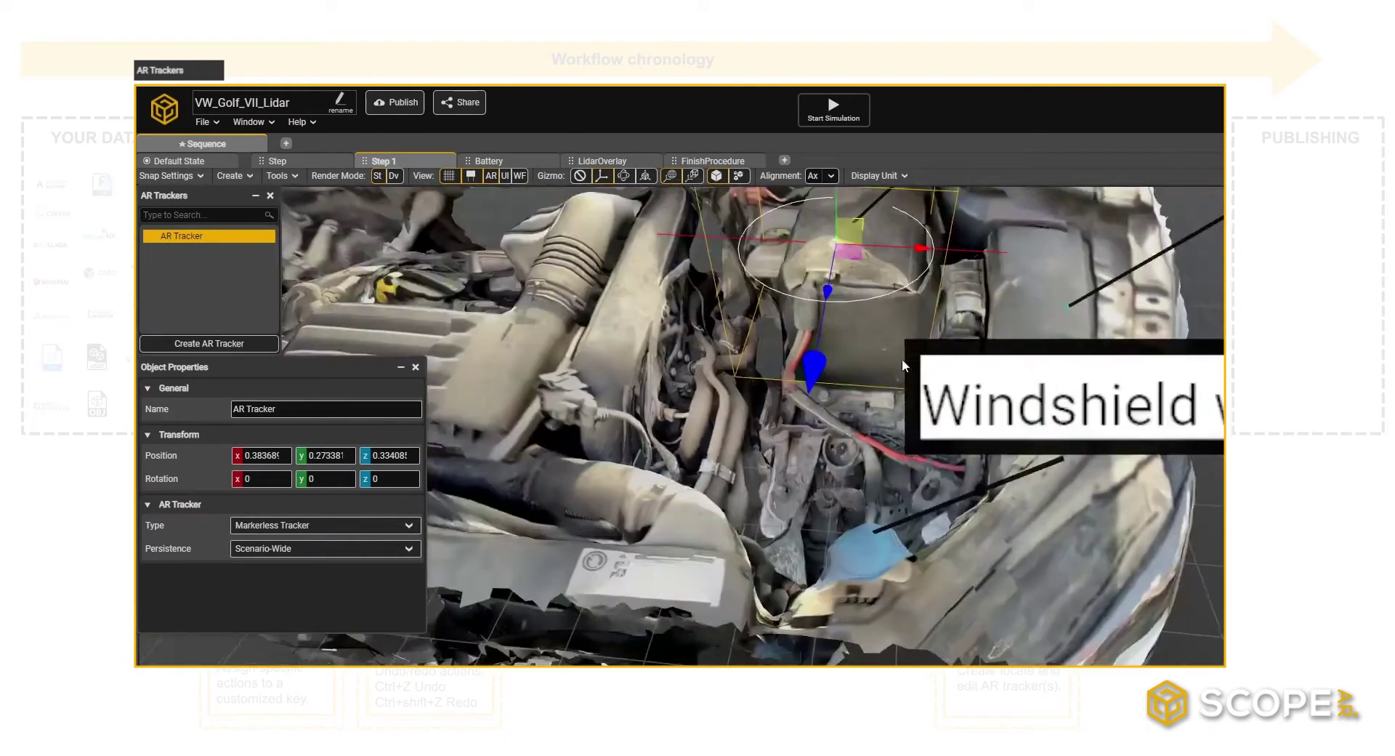
{"action": "scroll", "coordinate": [844, 595], "scroll_direction": "down", "scroll_amount": 5}
{"action": "right_click_drag", "start_coordinate": [844, 596], "coordinate": [809, 347]}
{"action": "scroll", "coordinate": [809, 347], "scroll_direction": "up", "scroll_amount": 3}
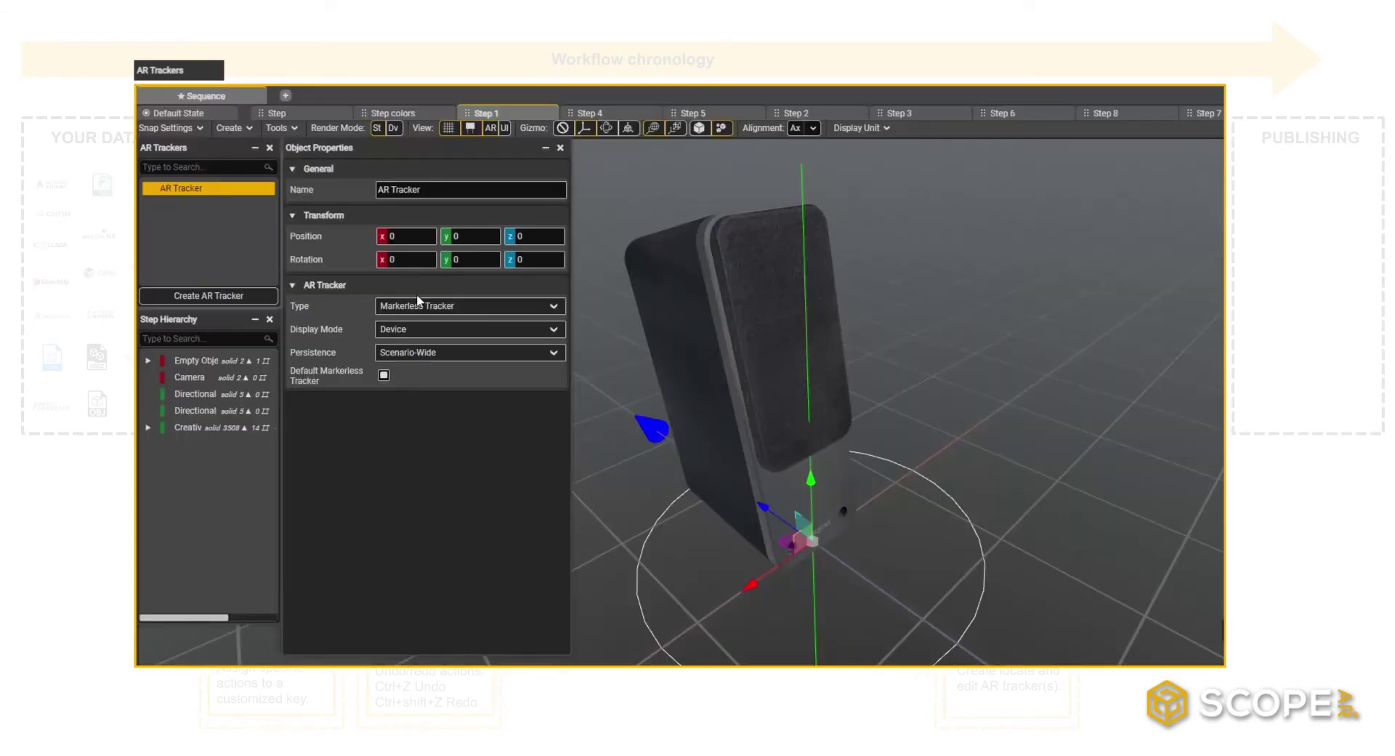
Make the tracker a Model Tracker using CreativeGigaworksT20_v2.Obj and expand its advanced settings.
{"action": "left_click", "coordinate": [436, 306]}
{"action": "left_click", "coordinate": [435, 350]}
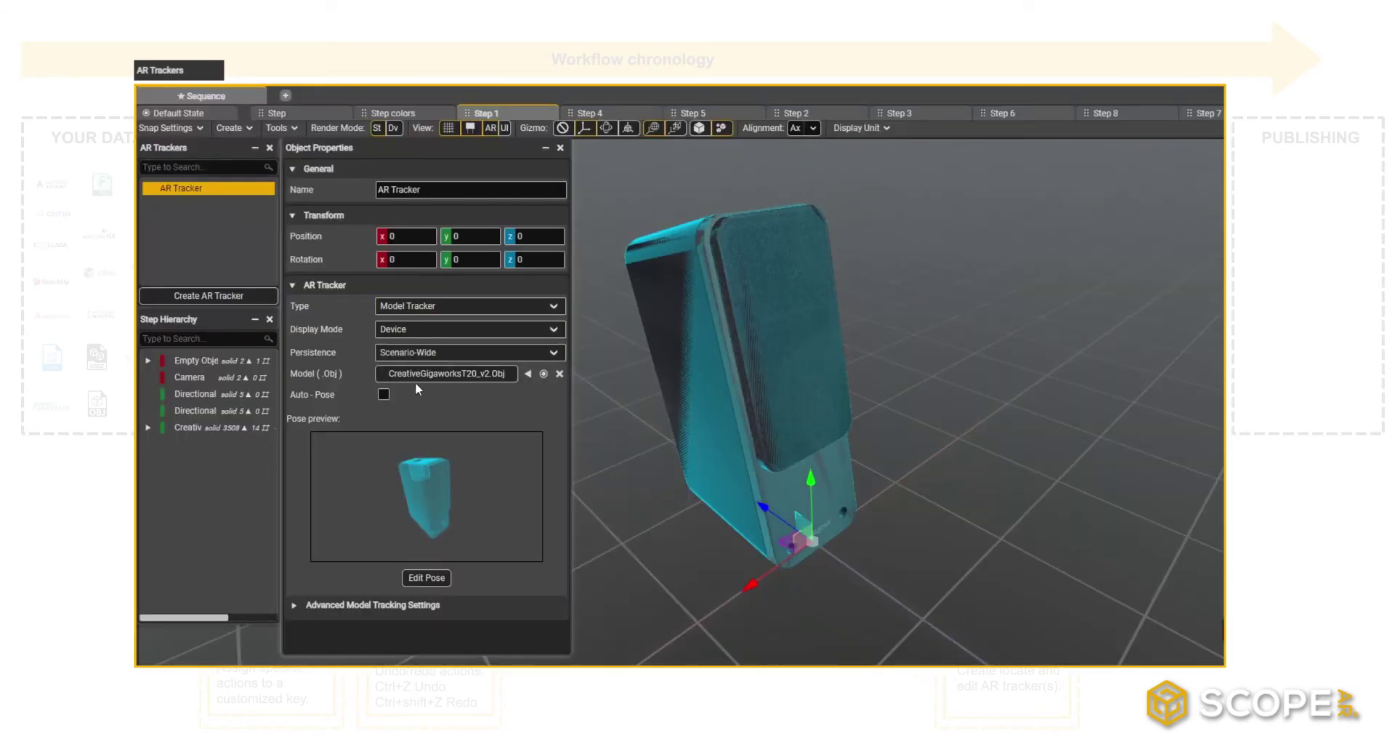
{"action": "left_click", "coordinate": [500, 377]}
{"action": "left_click", "coordinate": [813, 455]}
{"action": "left_click", "coordinate": [309, 606]}
{"action": "scroll", "coordinate": [303, 482], "scroll_direction": "down", "scroll_amount": 3}
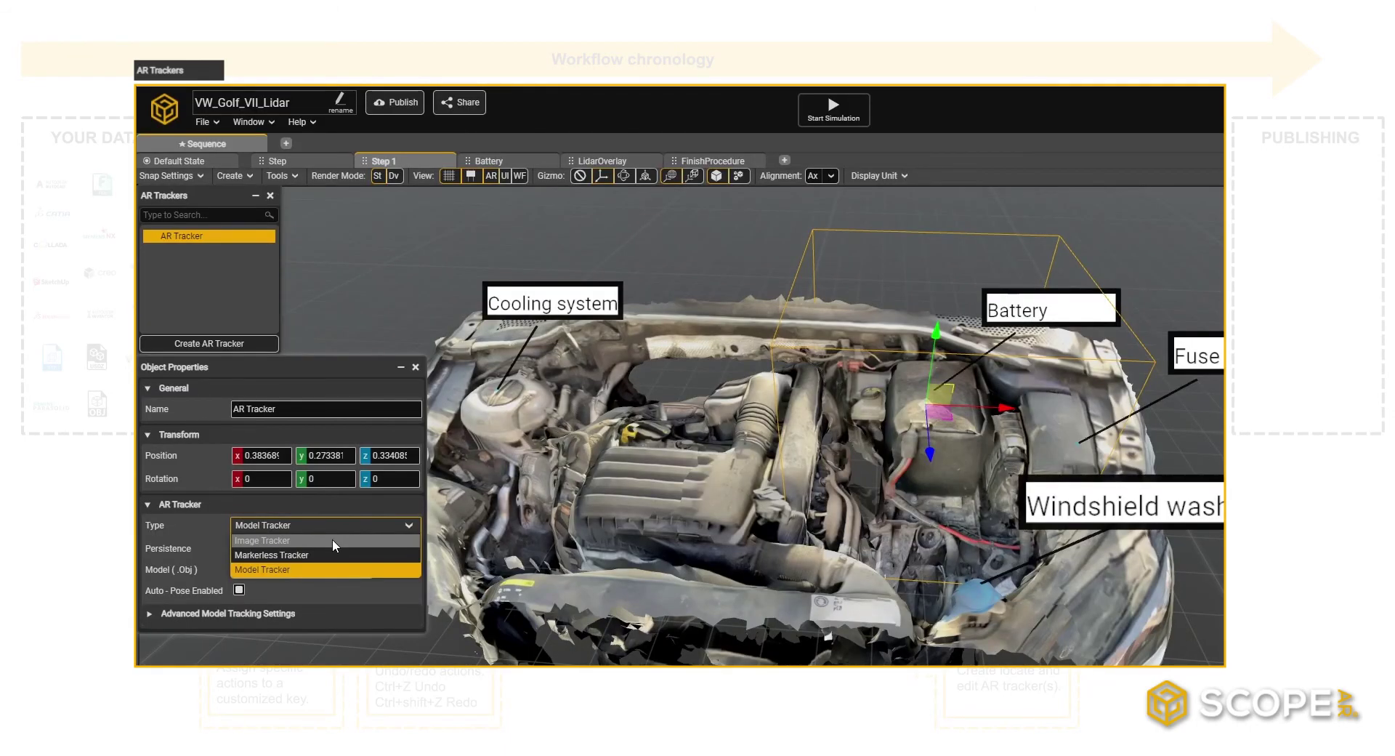
Set the battery's AR Tracker Type to Image Tracker in Object Properties.
{"action": "left_click", "coordinate": [333, 538]}
{"action": "scroll", "coordinate": [967, 340], "scroll_direction": "up", "scroll_amount": 5}
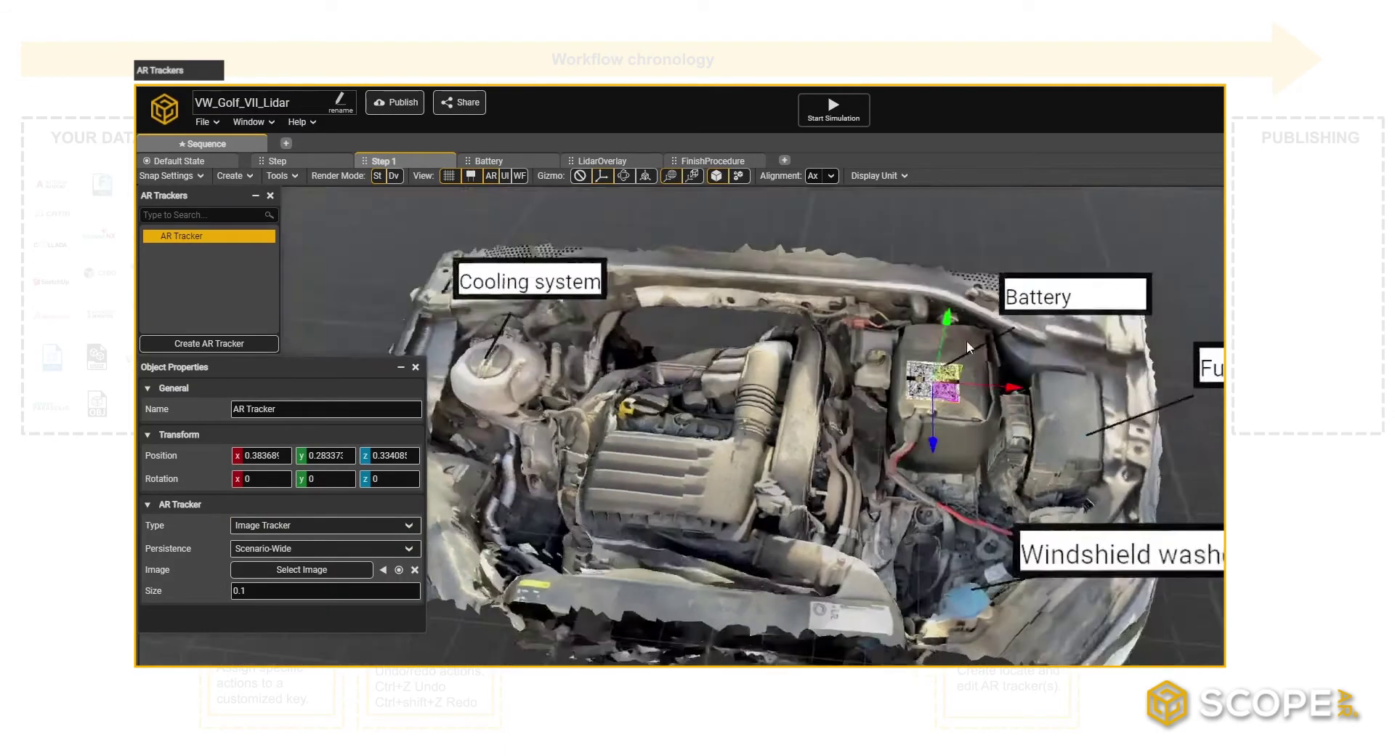